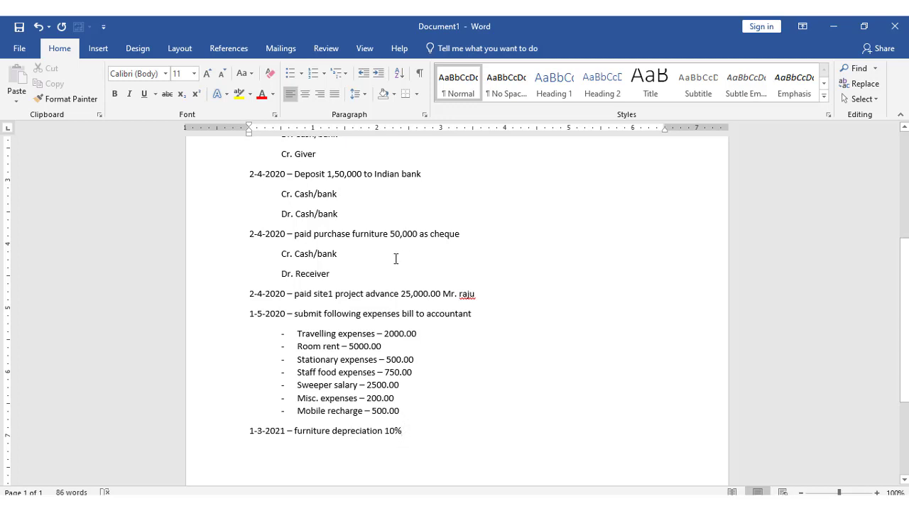
Examine the furniture purchase, site advance, expense and depreciation entries in the journal transaction list
left_click_drag(390, 234, 418, 237)
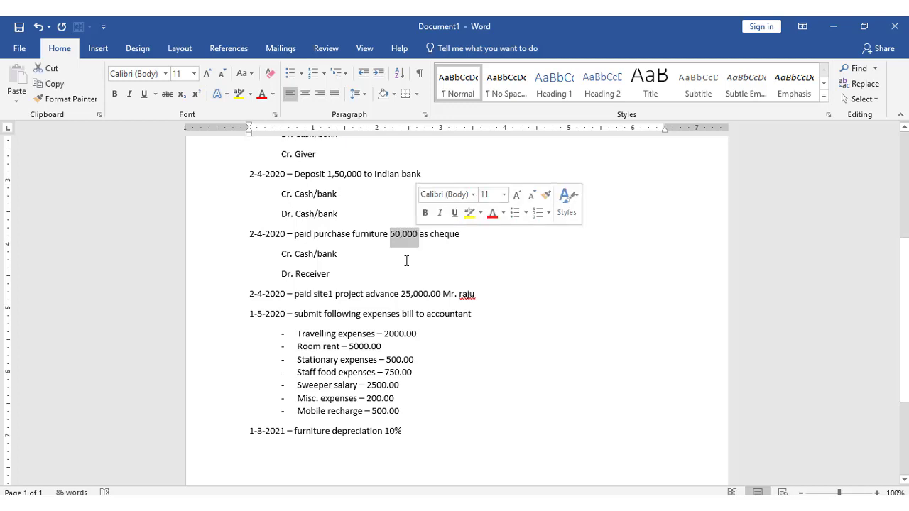
left_click(405, 430)
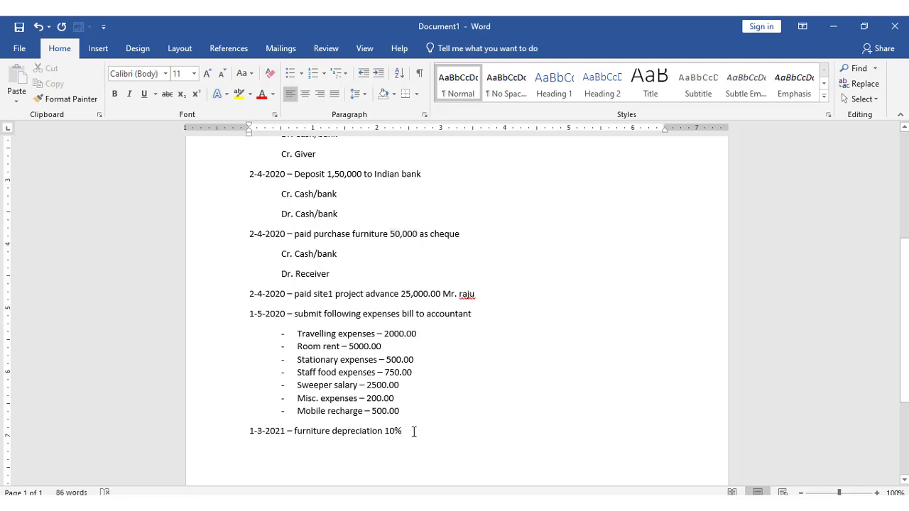
left_click(390, 234)
left_click(362, 431)
scroll(400, 403, "up", 3)
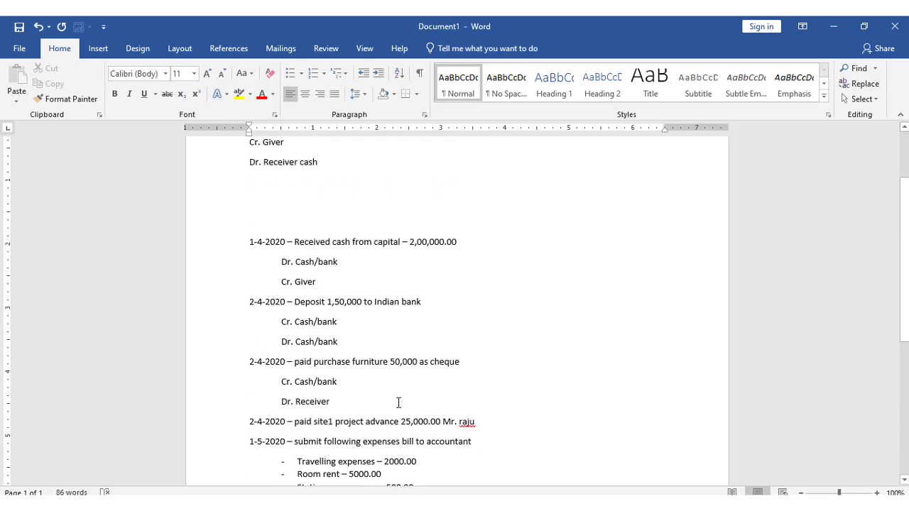
scroll(399, 403, "down", 2)
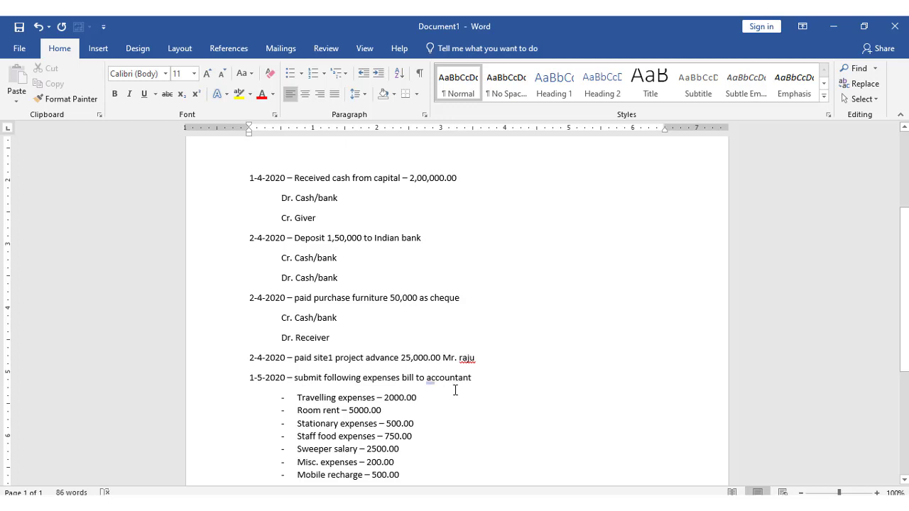
scroll(455, 390, "down", 2)
scroll(455, 397, "up", 2)
scroll(438, 247, "up", 4)
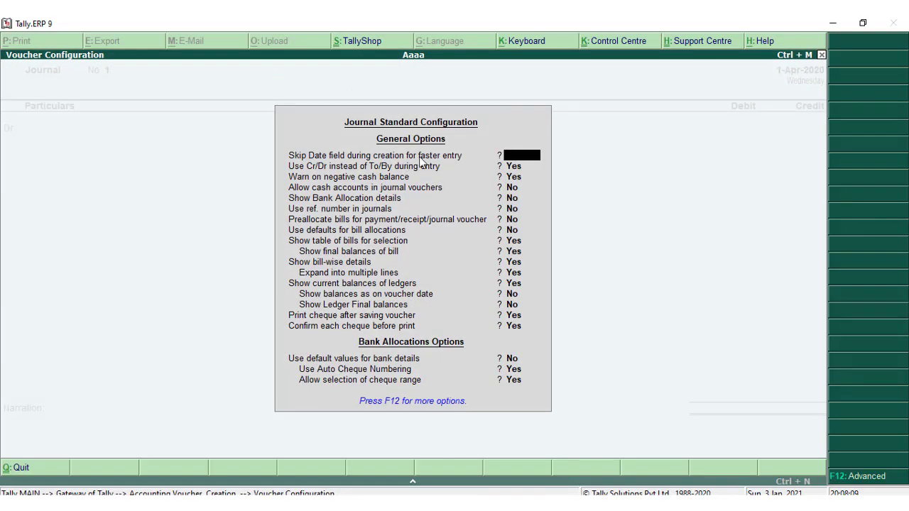
In Tally.ERP 9, return to the Gateway, reopen the Journal voucher and open its voucher configuration
key("Escape")
key("Escape")
key("Return")
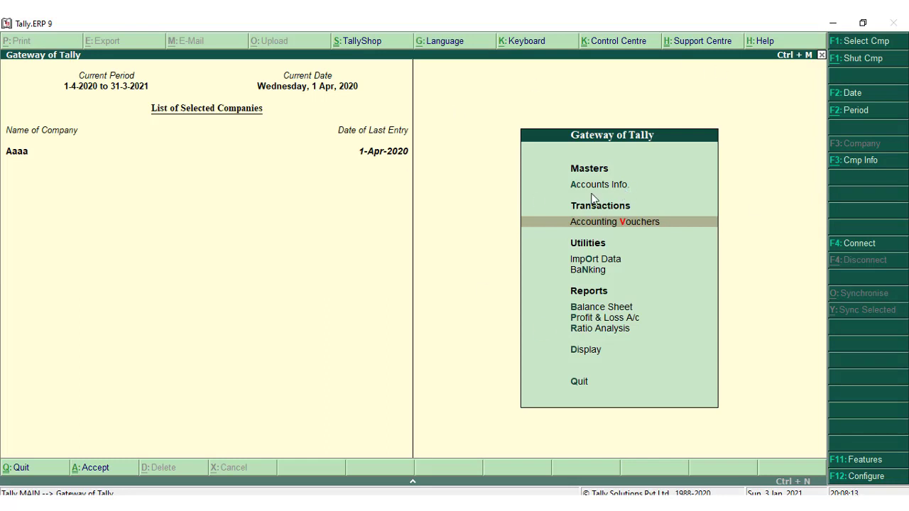
key("Return")
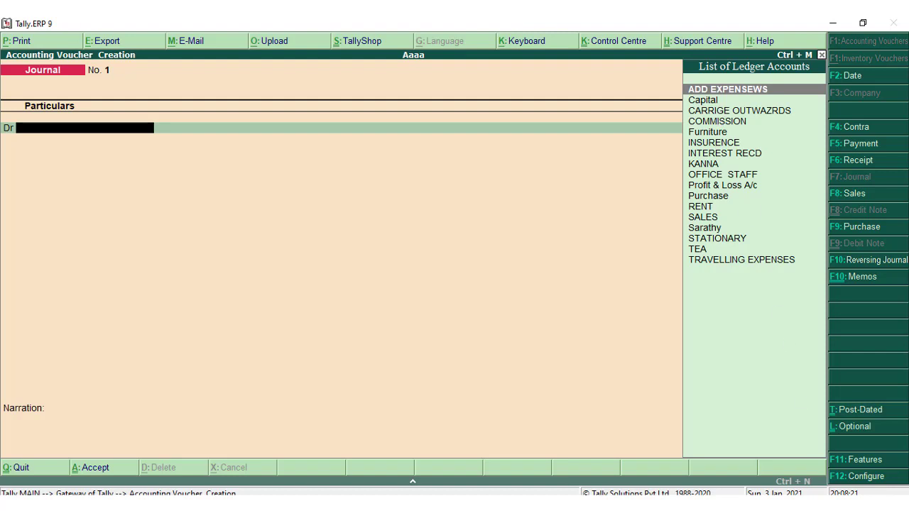
left_click(866, 478)
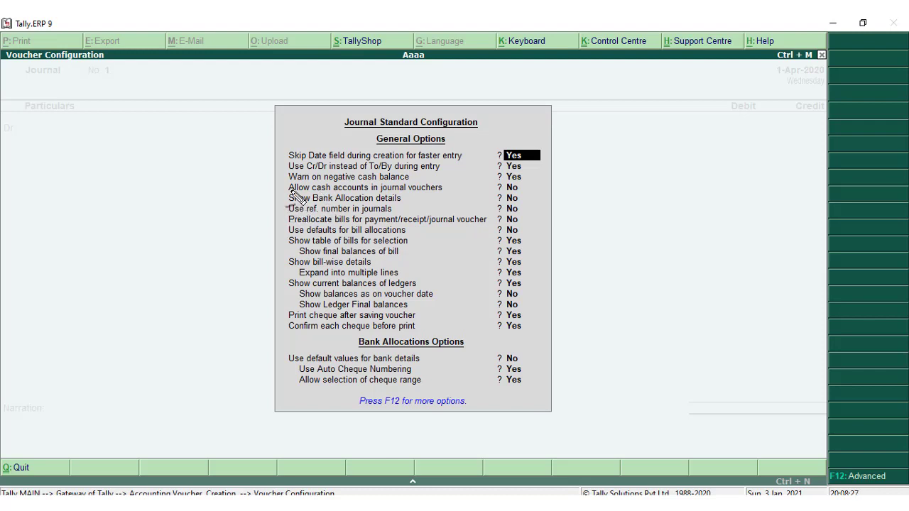
left_click_drag(410, 190, 460, 190)
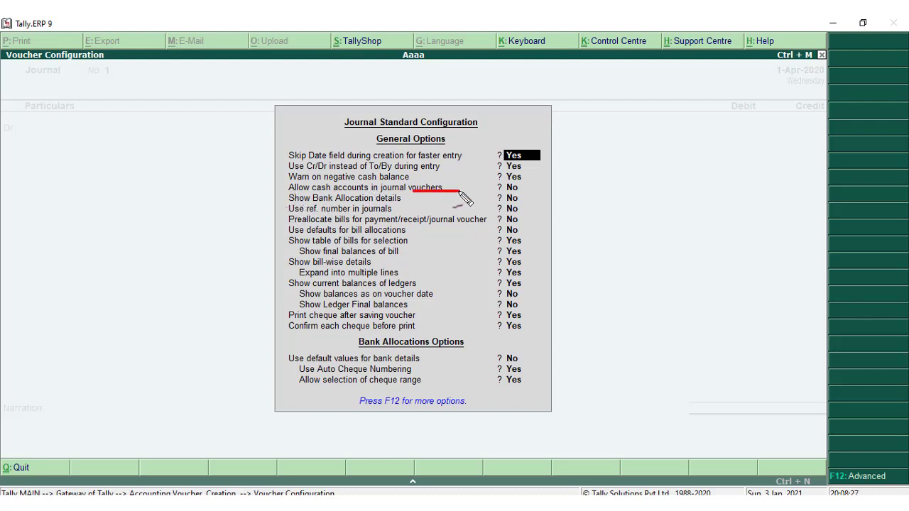
left_click_drag(290, 193, 441, 193)
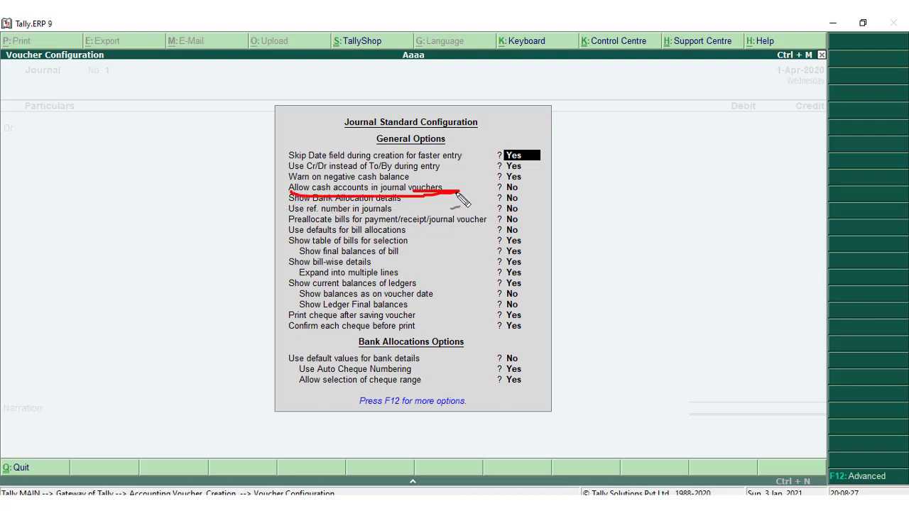
key("Escape")
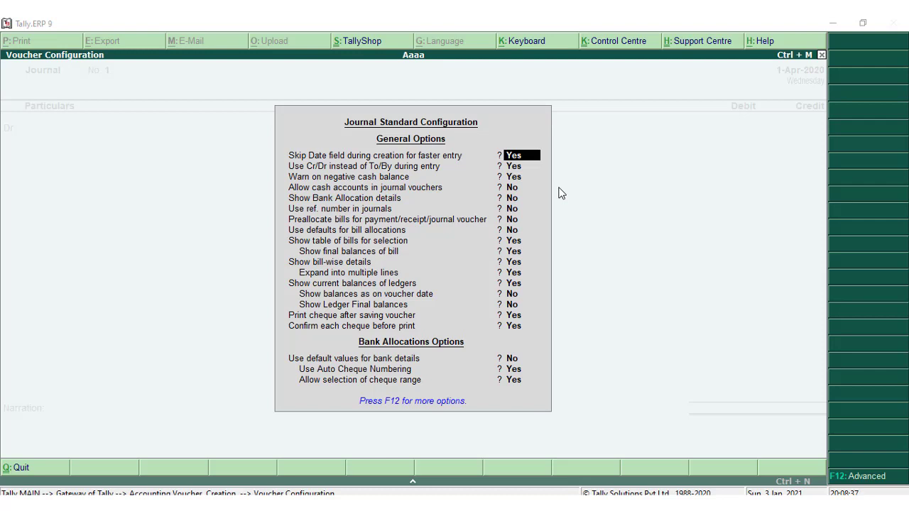
Set "Allow cash accounts in journal vouchers" to Yes and accept the Journal configuration
key("Down")
key("Down")
key("Down")
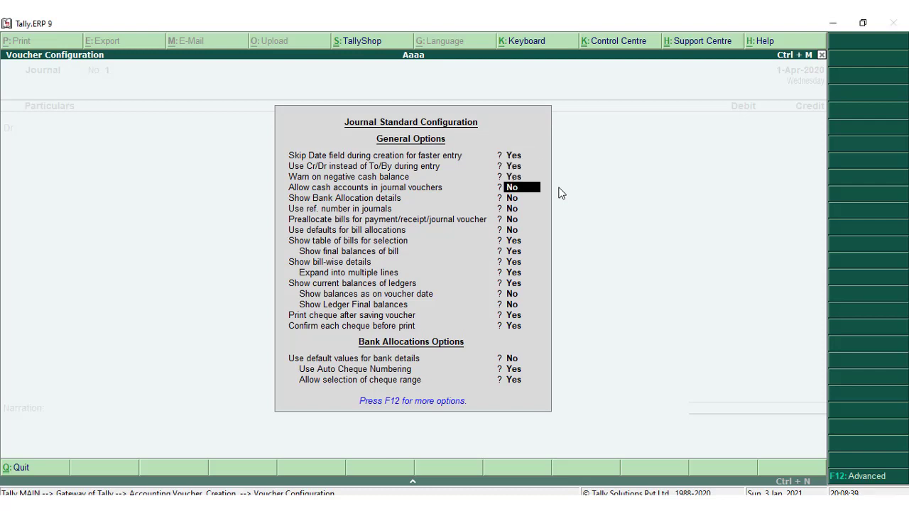
key("y")
key("Return")
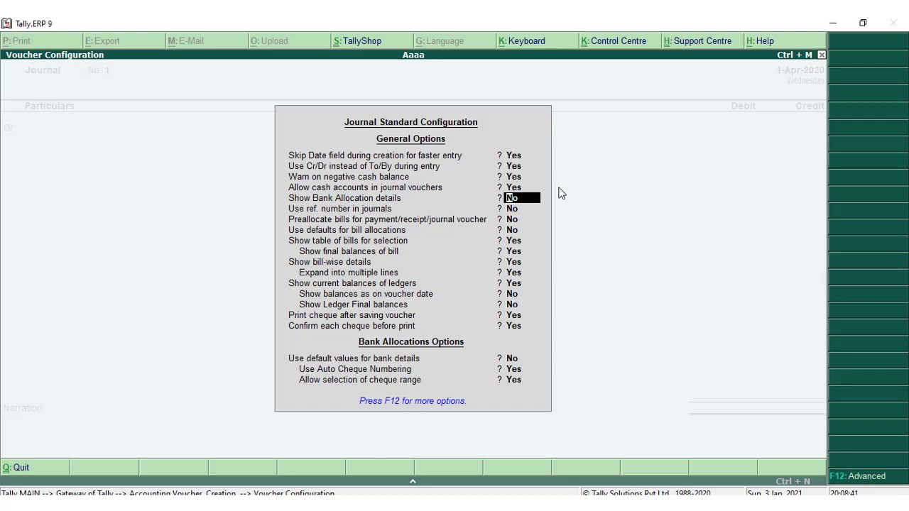
key("ctrl+a")
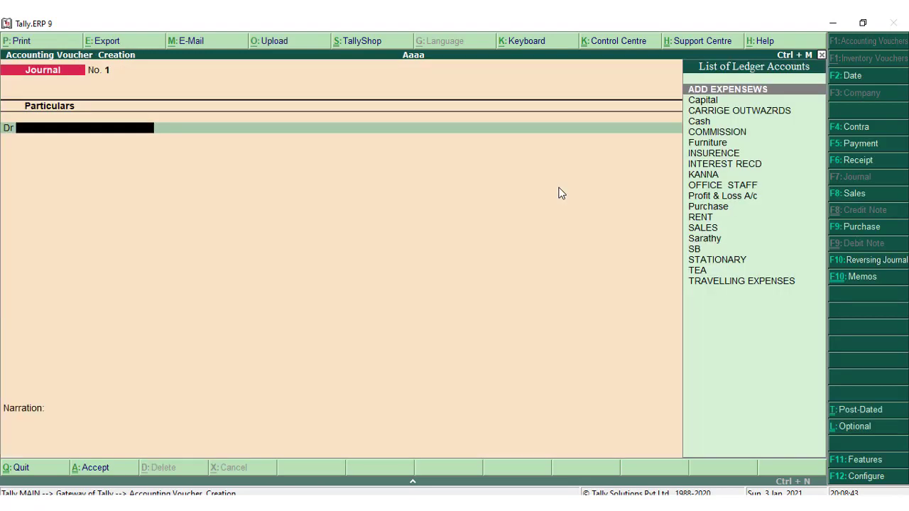
Look through the ledger accounts offered for the Journal voucher's debit line
key("Down")
key("Down")
key("Down")
key("Down")
key("Down")
key("Down")
key("Down")
key("Down")
key("Down")
key("Up")
key("Up")
key("Up")
key("Up")
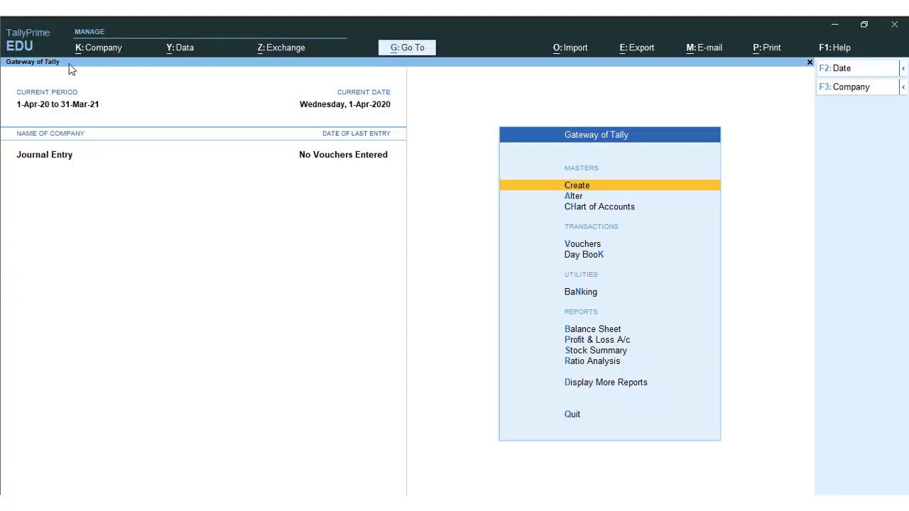
Switch to TallyPrime and open voucher creation for the Journal Entry company
key("Down")
key("Down")
key("Down")
key("Down")
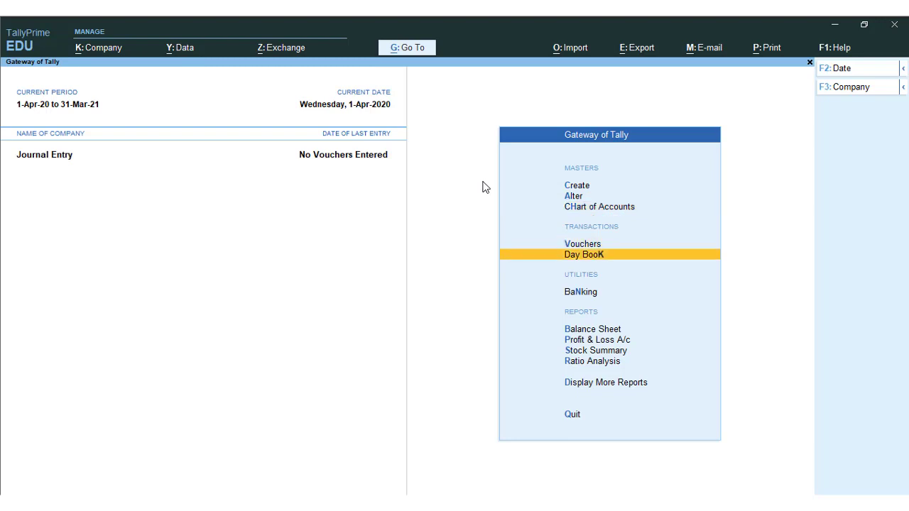
key("Up")
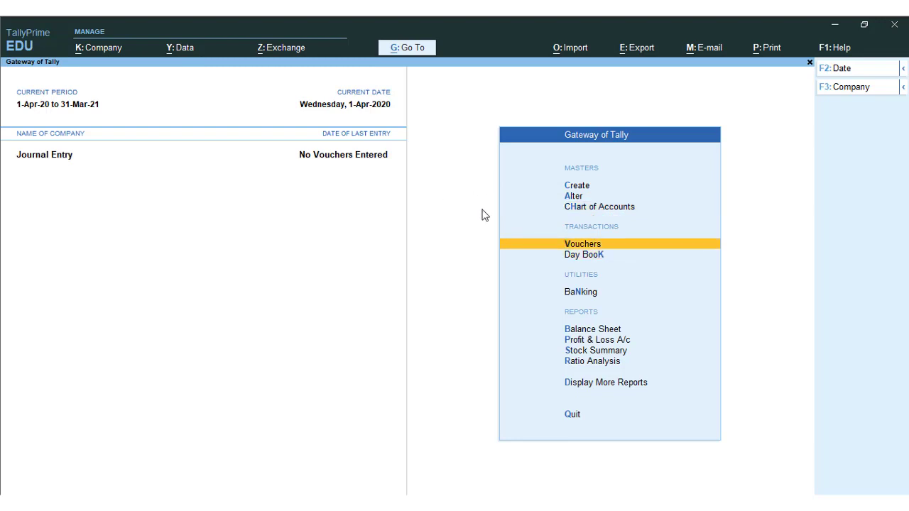
left_click(522, 242)
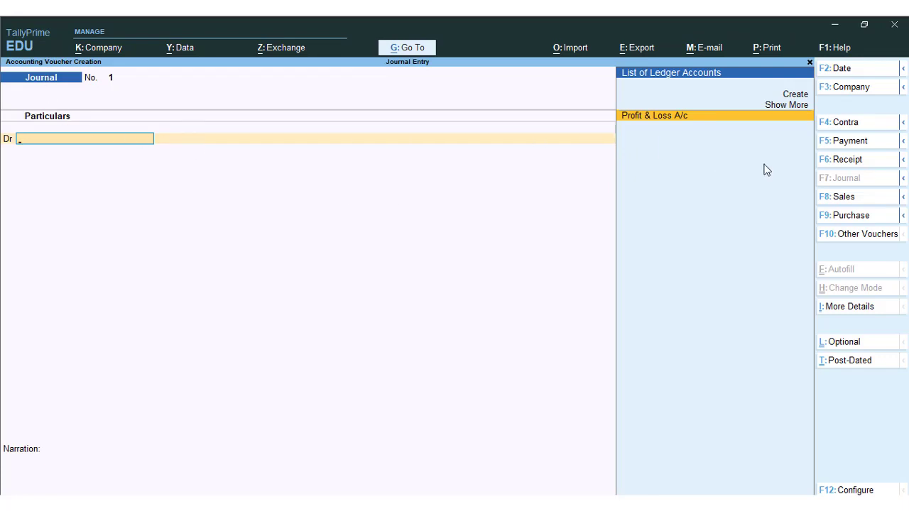
Review the Journal voucher's configuration options, accept them and reopen voucher creation from the Gateway
left_click(849, 490)
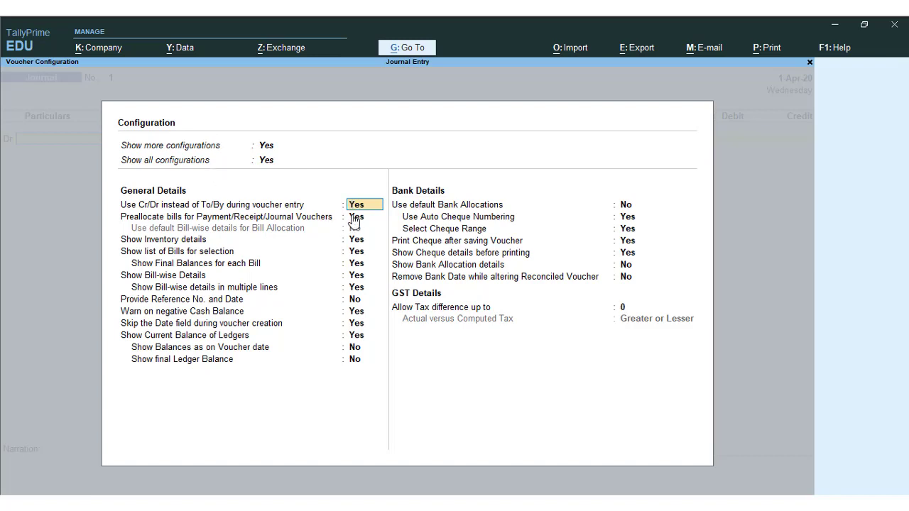
key("ctrl+a")
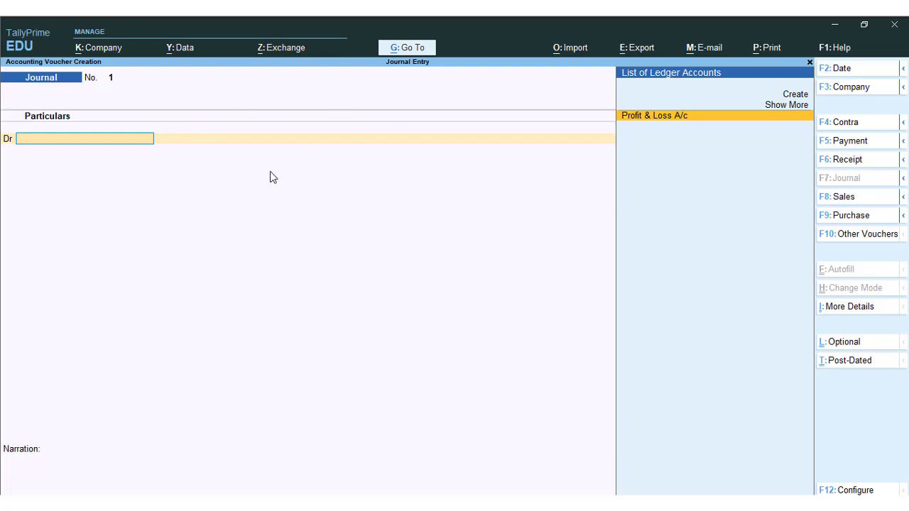
key("Escape")
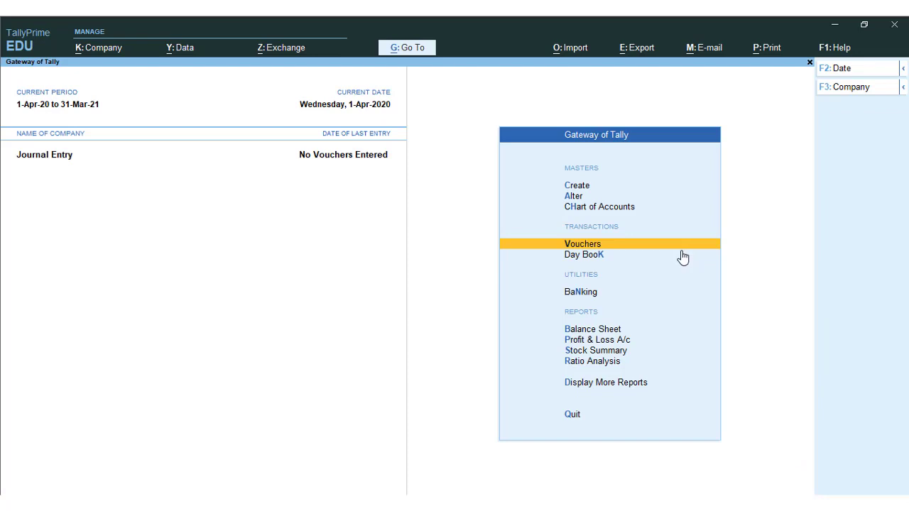
key("Return")
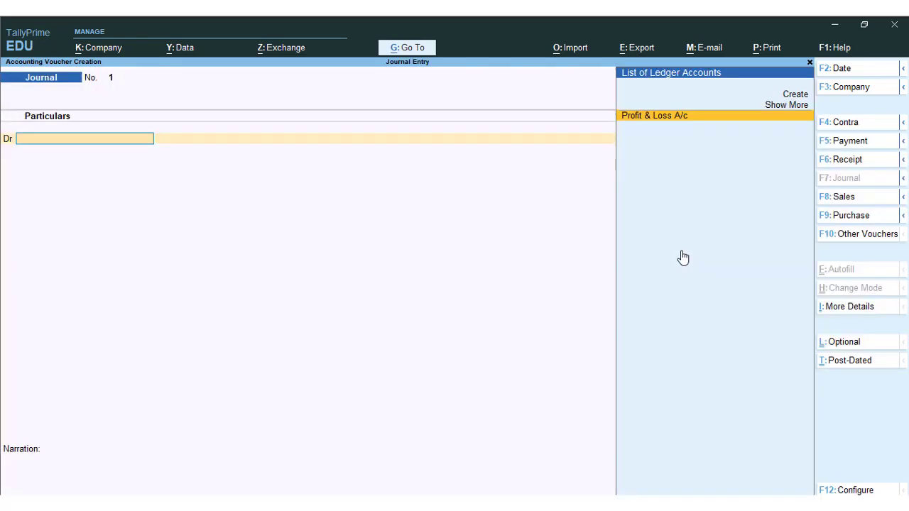
Change the voucher type to Receipt and set its voucher mode to Double Entry
left_click(848, 161)
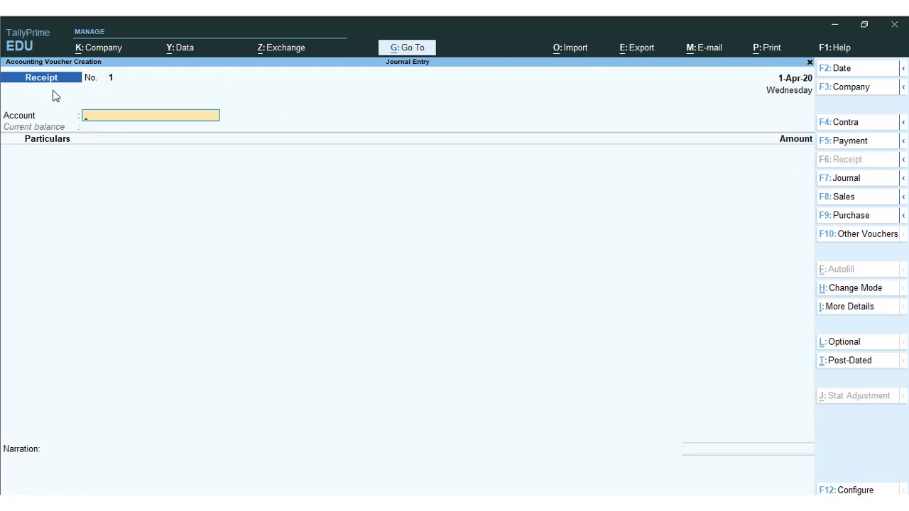
left_click(868, 297)
key("Up")
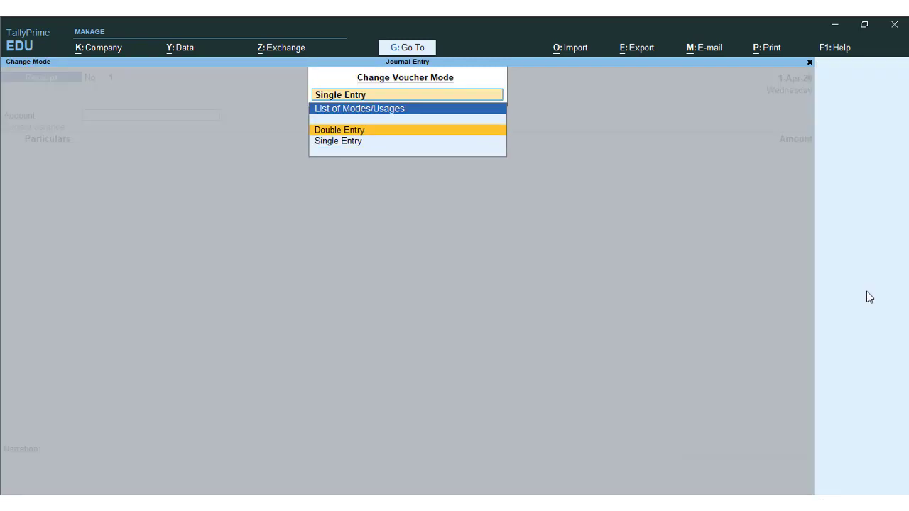
key("Return")
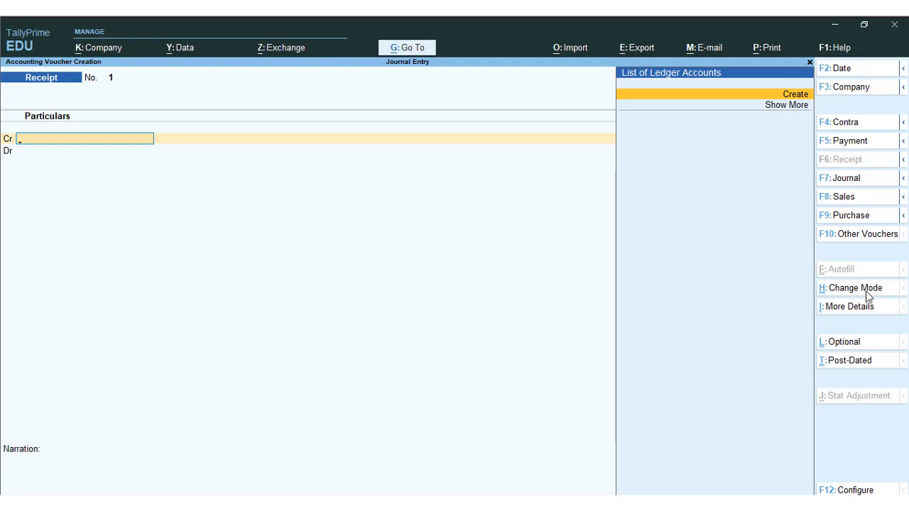
Create a ledger named Capital under Capital Account for the receipt's credit line, keeping the other default details
key("Return")
type("Caouta")
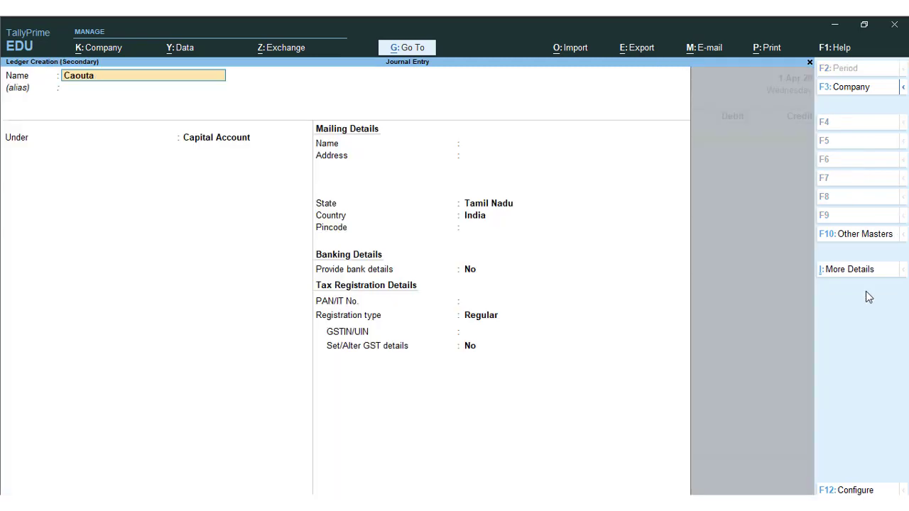
type("apital")
key("Return")
key("Return")
key("Return")
key("Return")
key("Return")
key("Return")
key("Return")
key("Return")
key("Return")
key("Return")
key("Return")
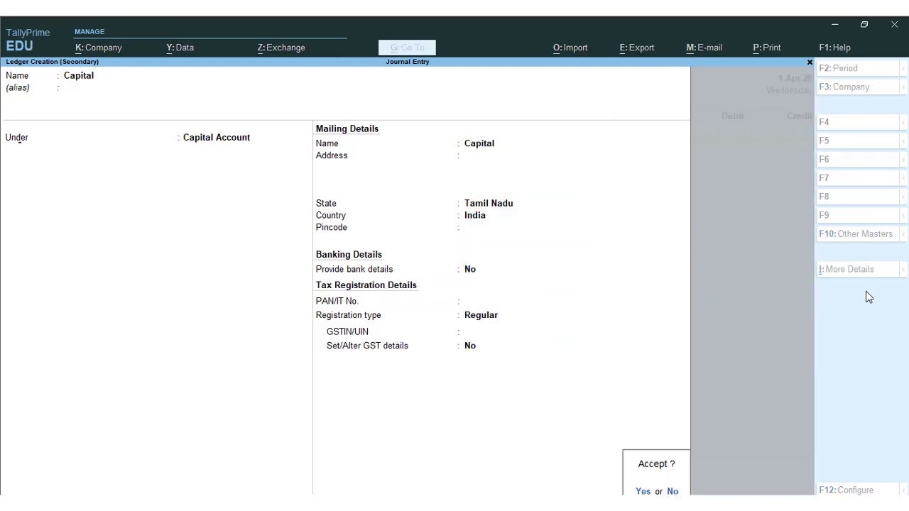
key("Return")
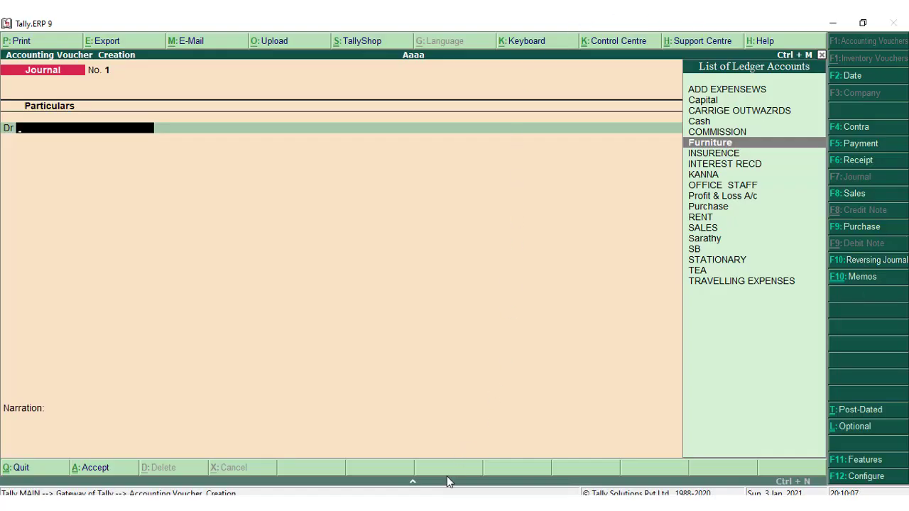
Check the capital receipt in the Word transaction list and credit Capital with 2,00,000 in the TallyPrime receipt
key("alt+Tab")
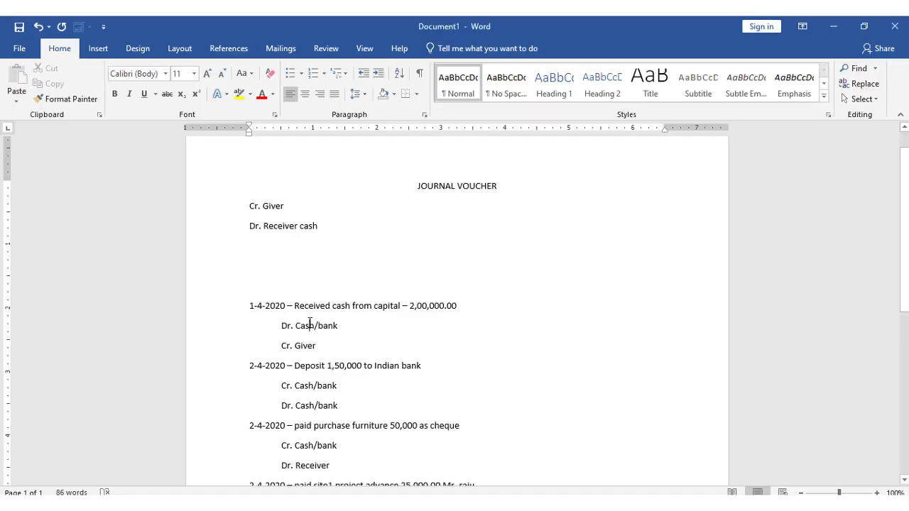
scroll(310, 325, "down", 2)
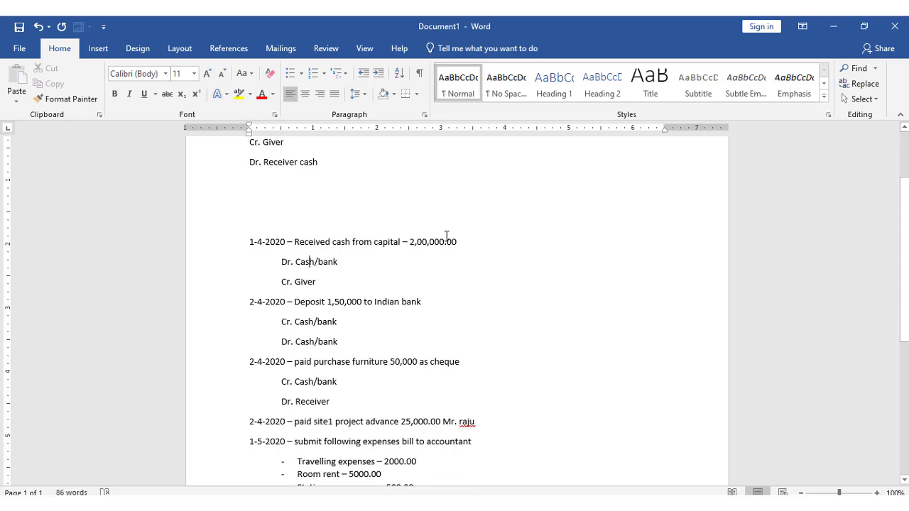
key("alt+Tab")
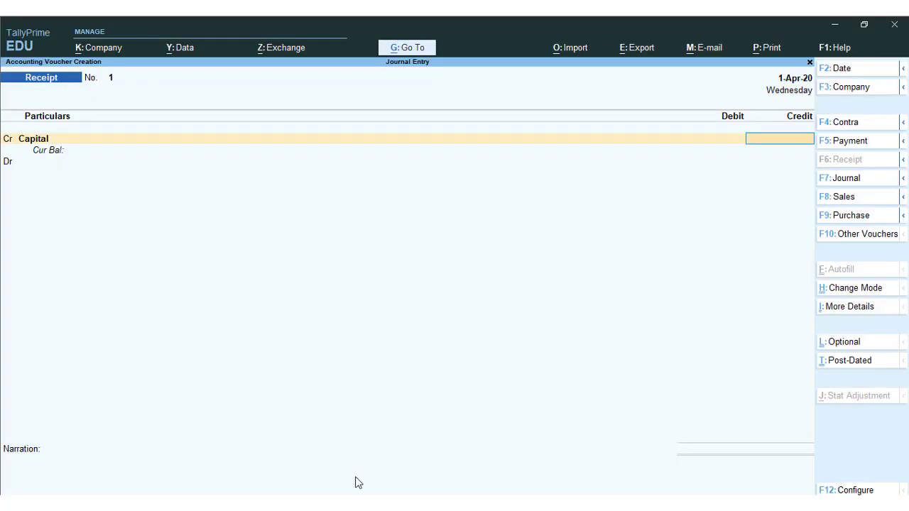
type("00000")
key("Return")
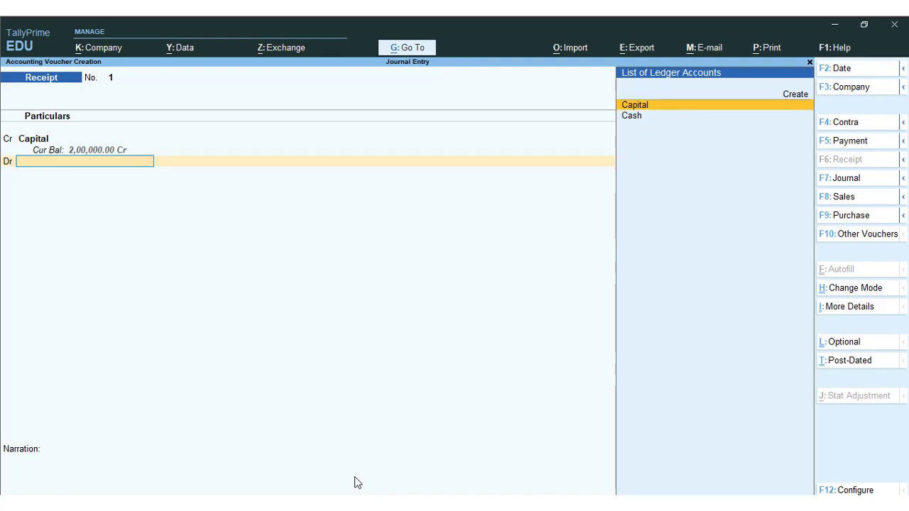
Debit Cash with 2,00,000 and save the receipt voucher with a blank narration
key("Down")
key("Return")
key("Return")
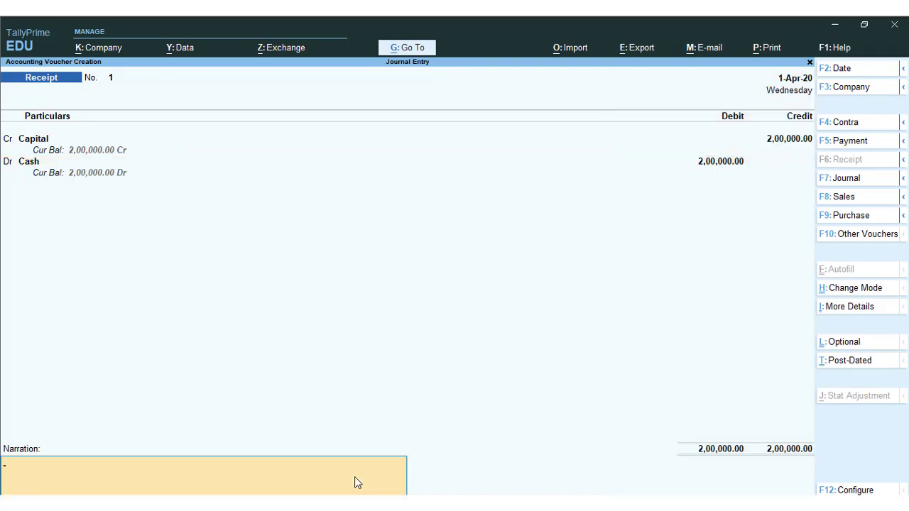
key("Return")
key("Return")
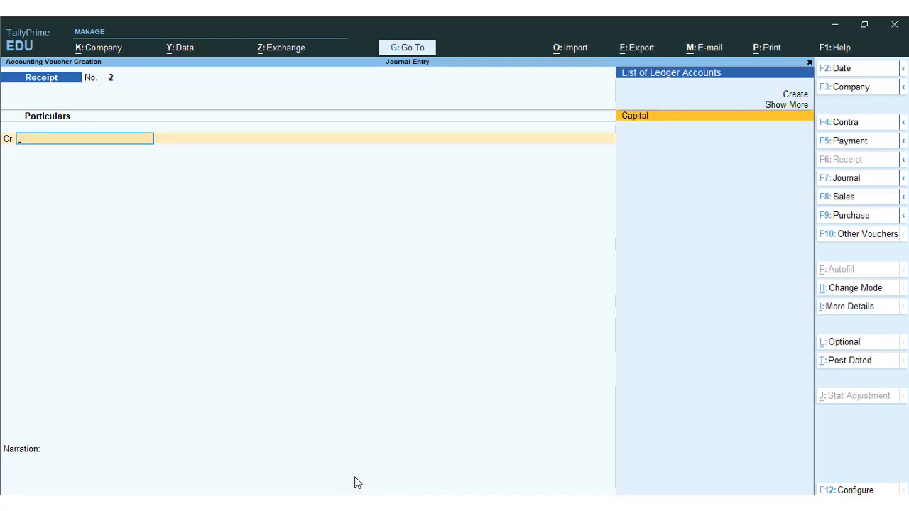
Check the Indian bank deposit in the Word transaction list, then start a Contra voucher in TallyPrime crediting Cash with 1,50,000
key("alt+Tab")
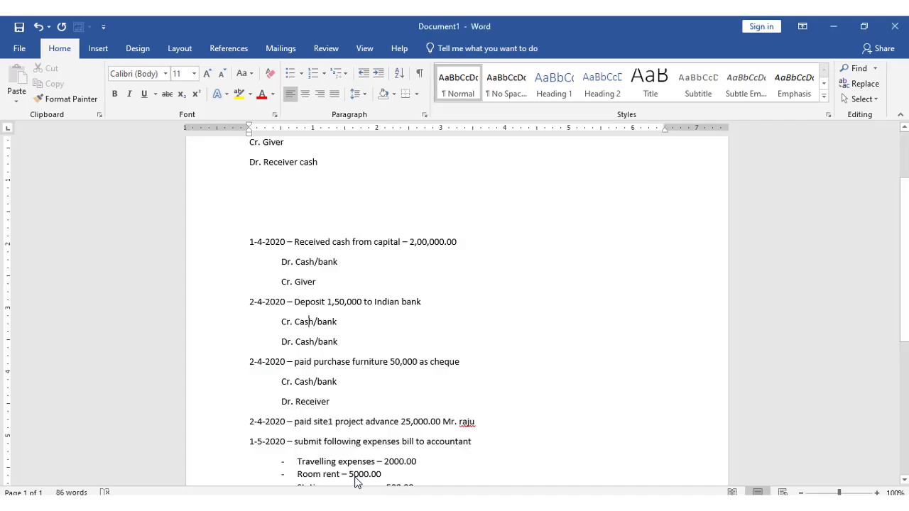
key("alt+Tab")
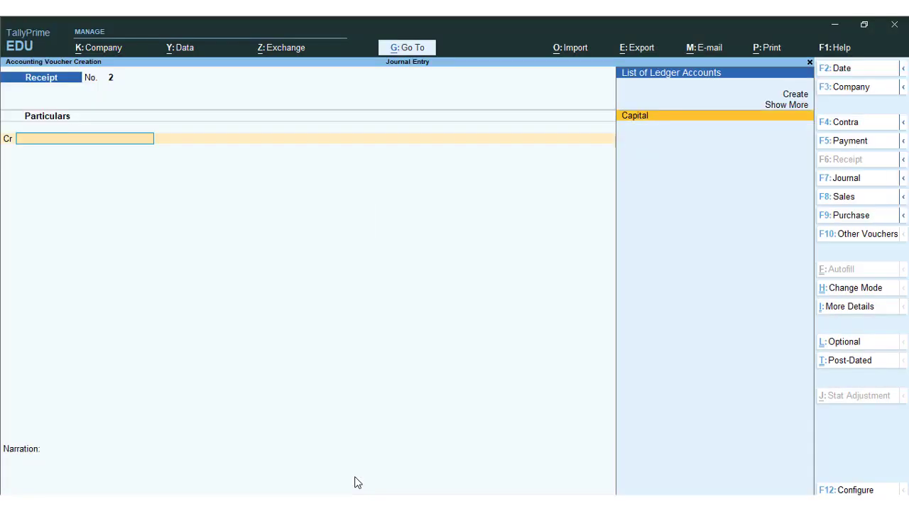
left_click(843, 128)
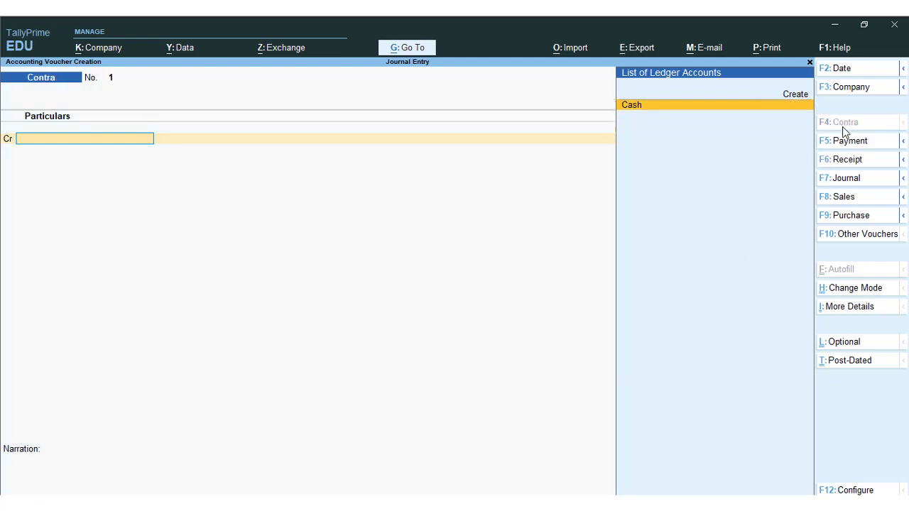
key("Return")
type("150000")
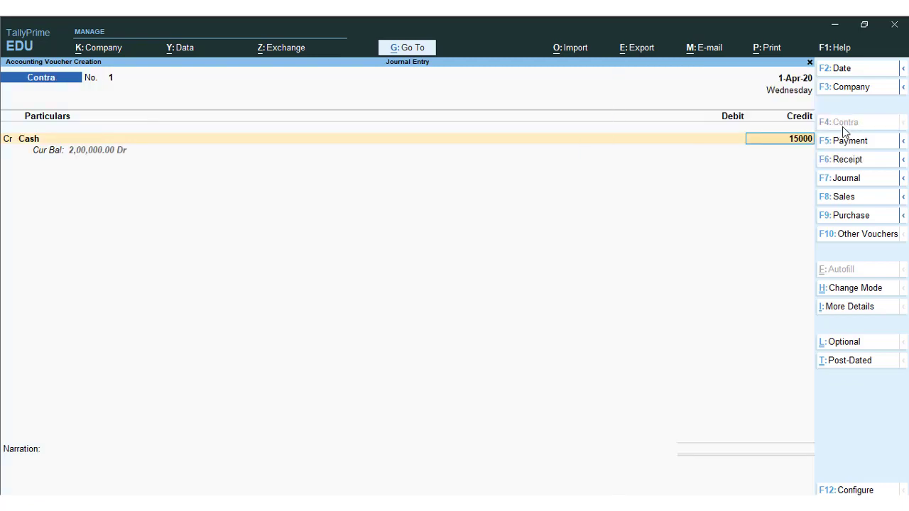
key("Return")
Create a ledger named Indian Bank under Bank Accounts for the contra's debit line, keeping the other default details
key("alt")
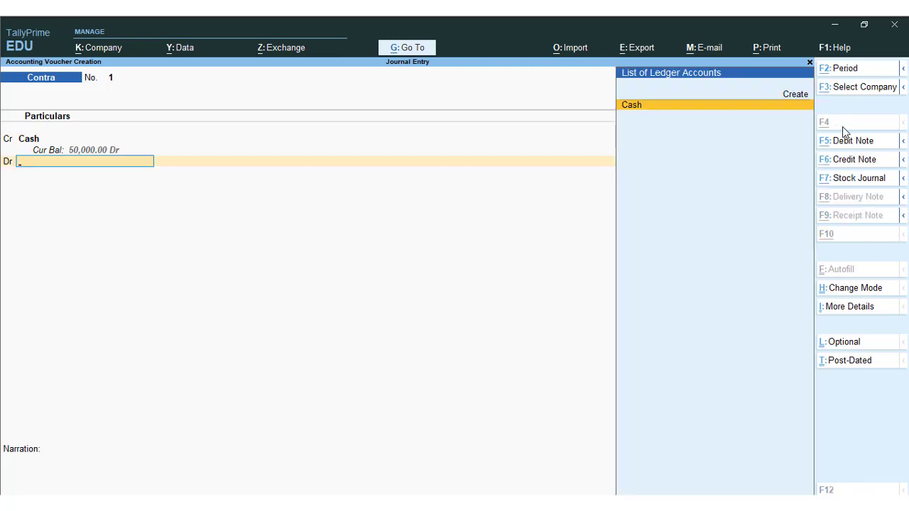
key("alt+c")
type("ian Bank")
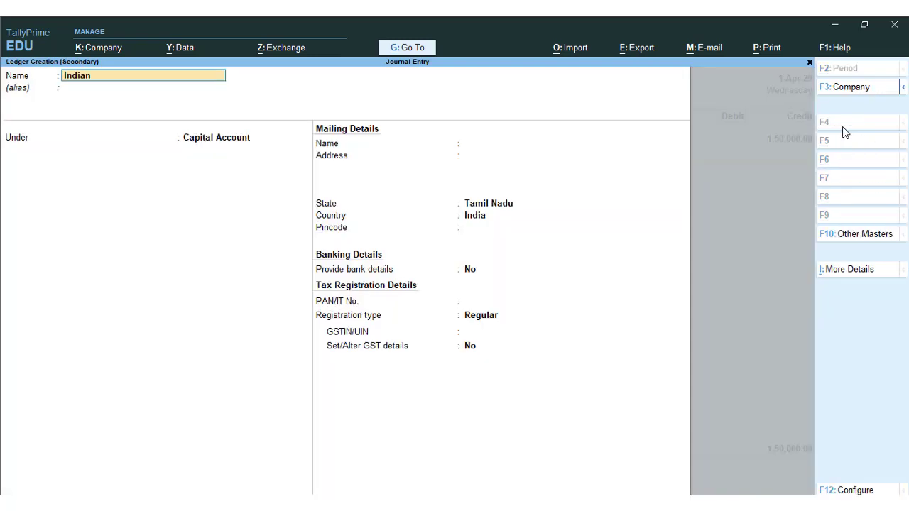
key("Return")
key("Return")
type("Bank")
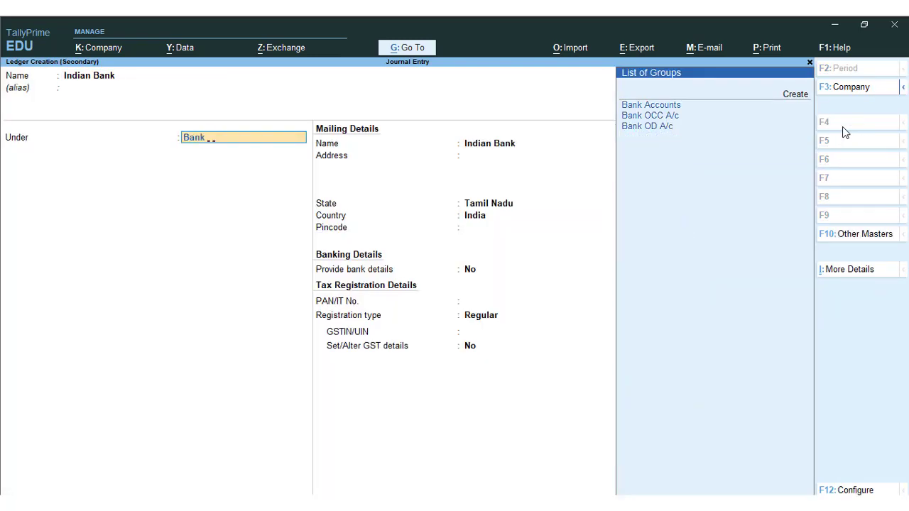
type(" a")
key("Return")
key("Return")
key("Return")
key("Return")
key("Return")
key("Return")
key("ctrl")
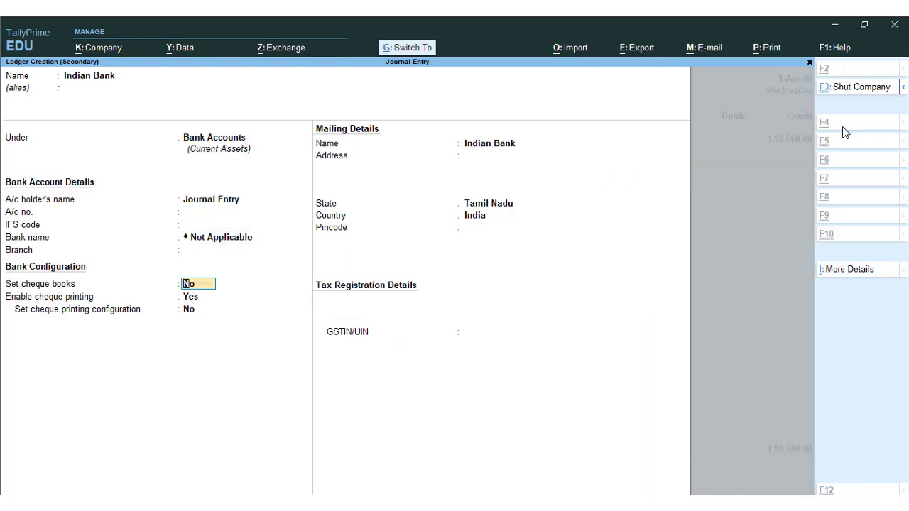
key("ctrl+a")
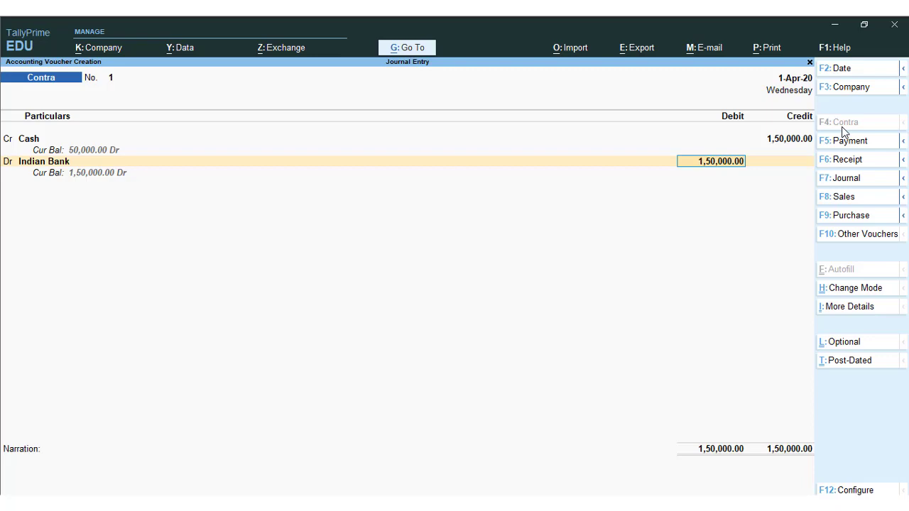
Debit Indian Bank with 1,50,000 as a Cash transaction, leaving denominations and narration blank, and save the contra voucher
key("Return")
key("Return")
key("Return")
key("Return")
key("Return")
key("Return")
key("Return")
key("Return")
key("Return")
key("Return")
key("Return")
key("Return")
key("Return")
key("Return")
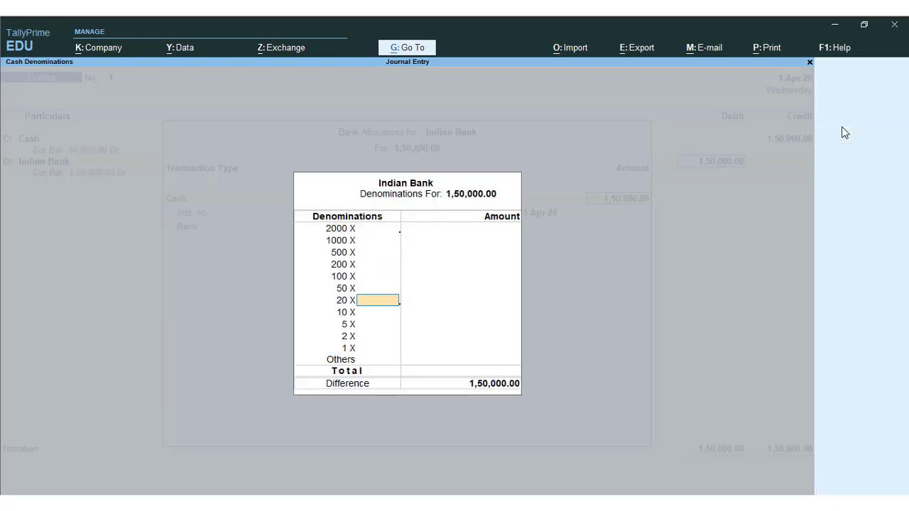
key("Return")
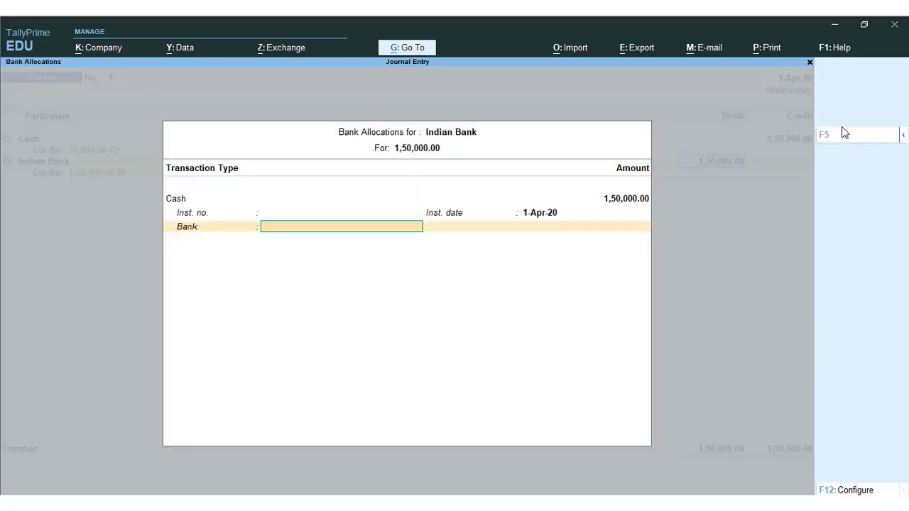
key("Return")
key("Return")
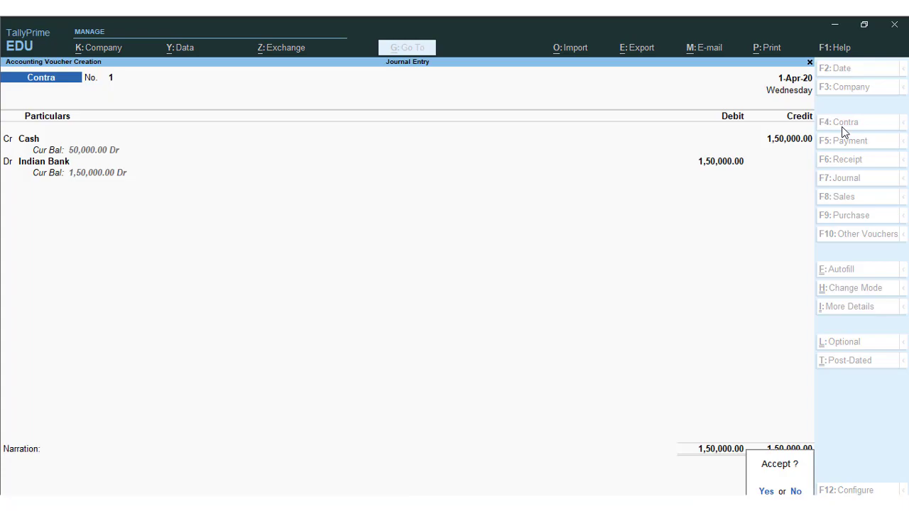
key("Return")
Switch to the Word transaction list and examine the furniture purchase entry with its credit and debit rules
key("alt+Tab")
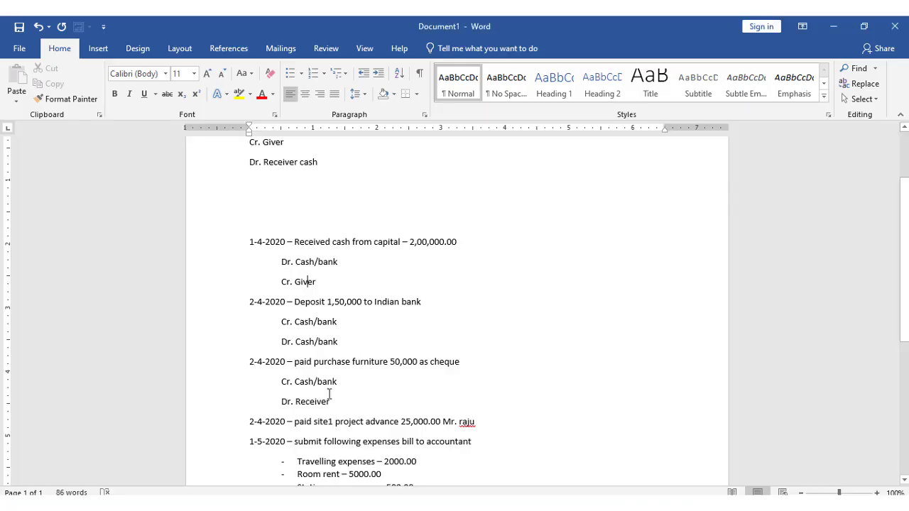
scroll(348, 376, "down", 1)
scroll(363, 355, "down", 1)
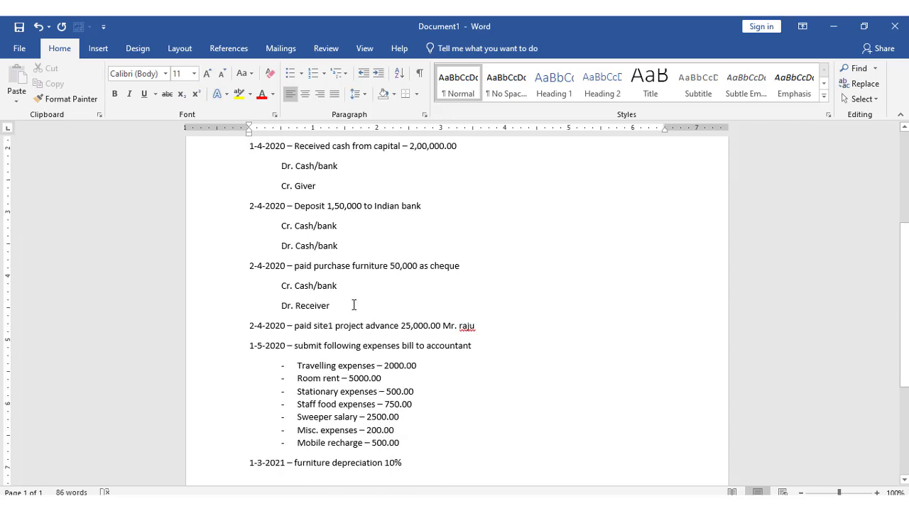
scroll(369, 298, "down", 1)
left_click(348, 232)
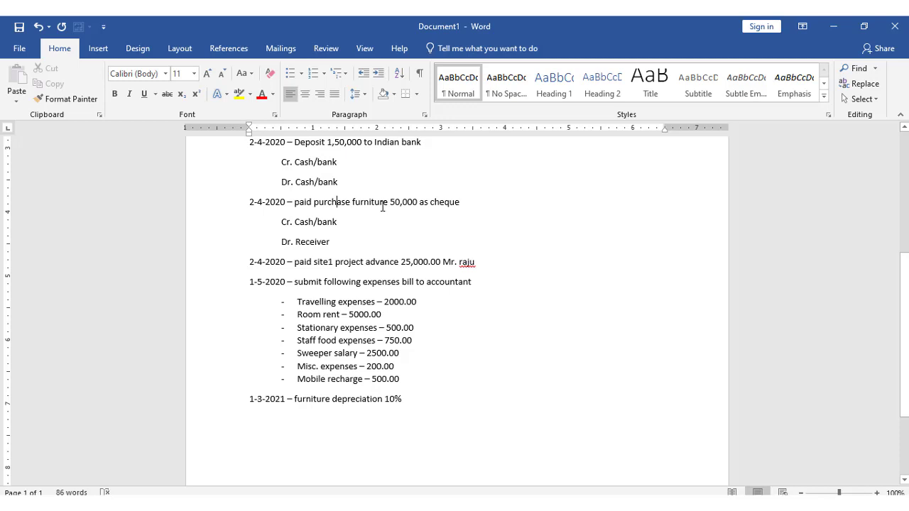
left_click_drag(355, 201, 389, 203)
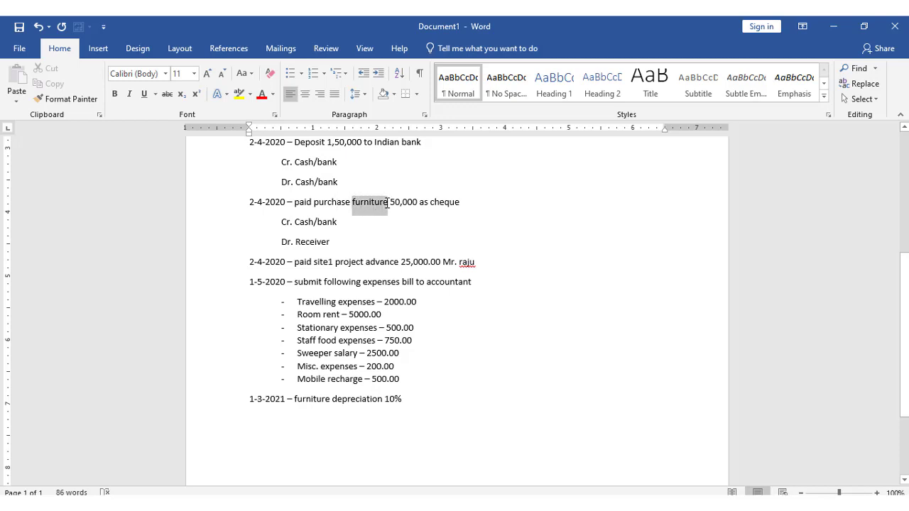
left_click(344, 205)
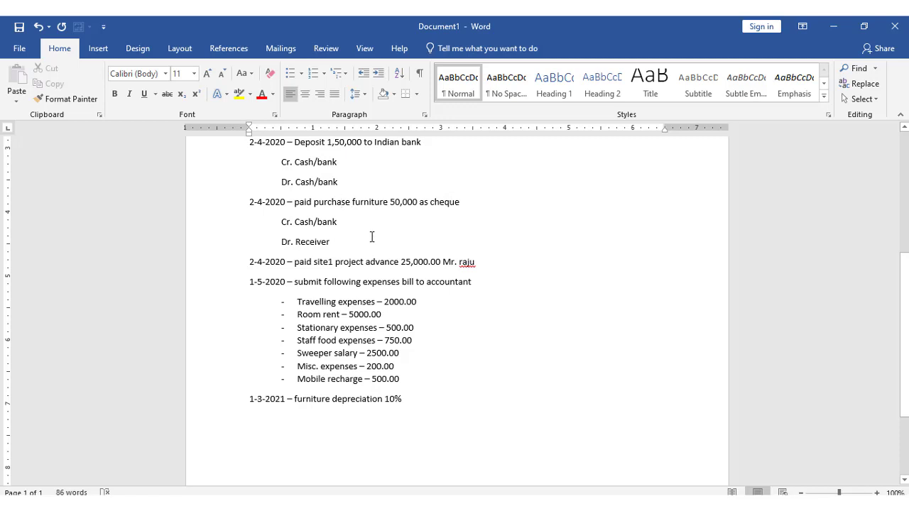
double_click(353, 201)
left_click(353, 222)
Return to TallyPrime and change the voucher type to Payment
key("alt+Tab")
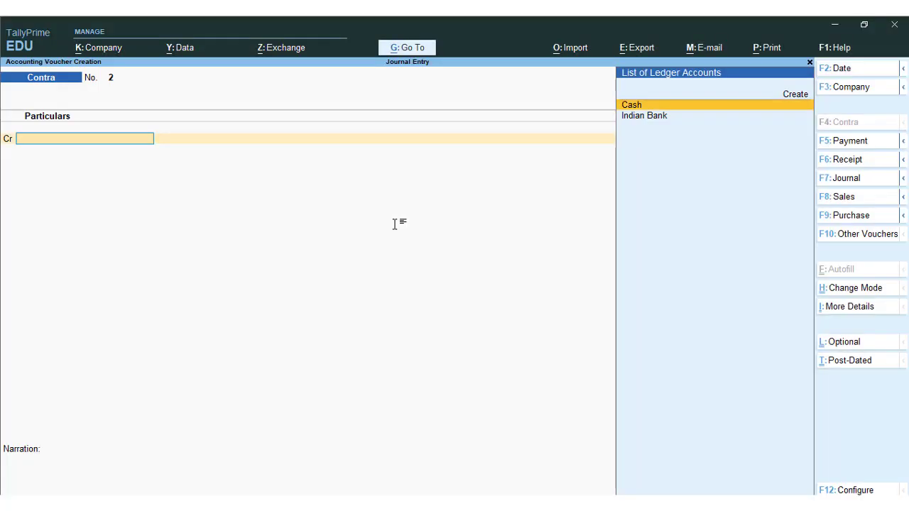
key("F7")
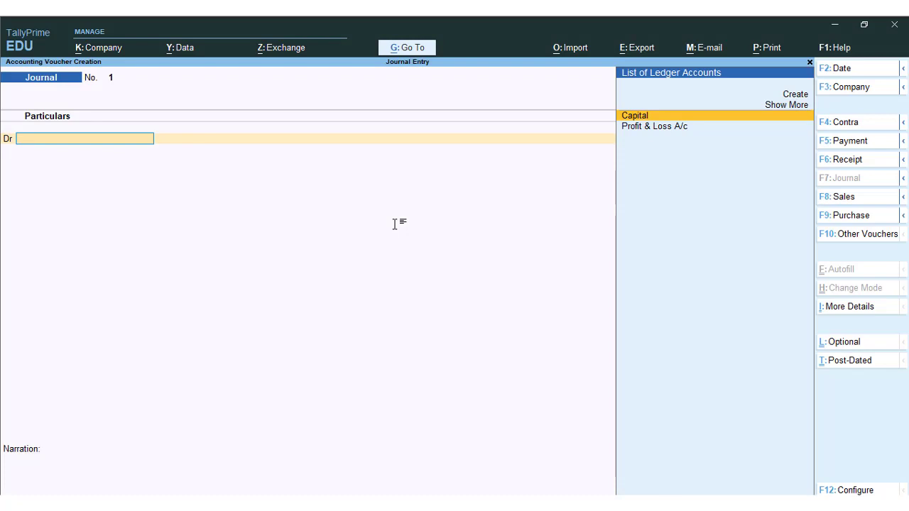
key("F5")
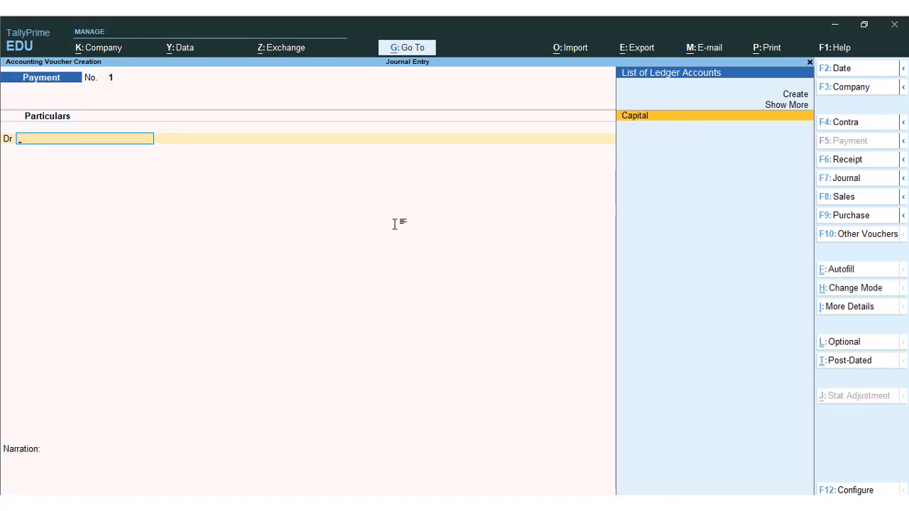
Create a ledger named Furniture under Fixed Assets with GST set to Not Applicable, keeping the other default details
key("alt+c")
type("Furn")
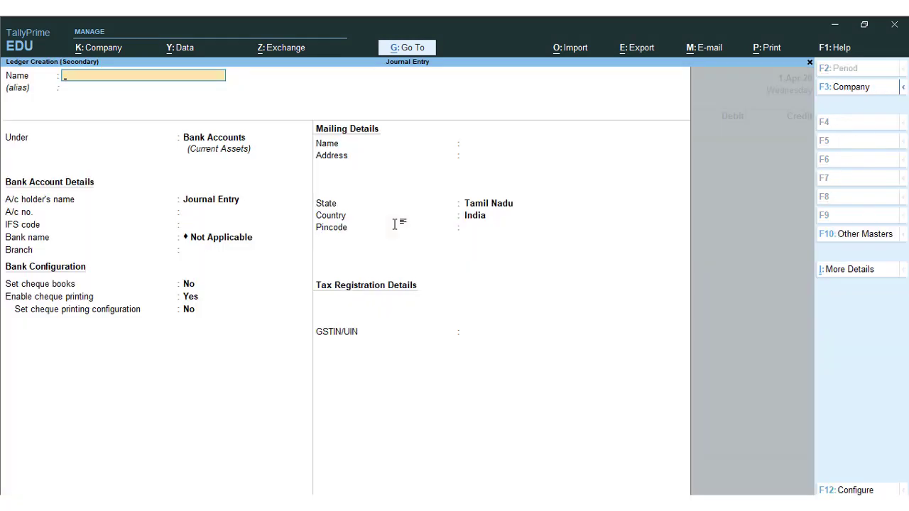
type("iture")
key("Return")
key("Return")
type("Fixed")
key("Return")
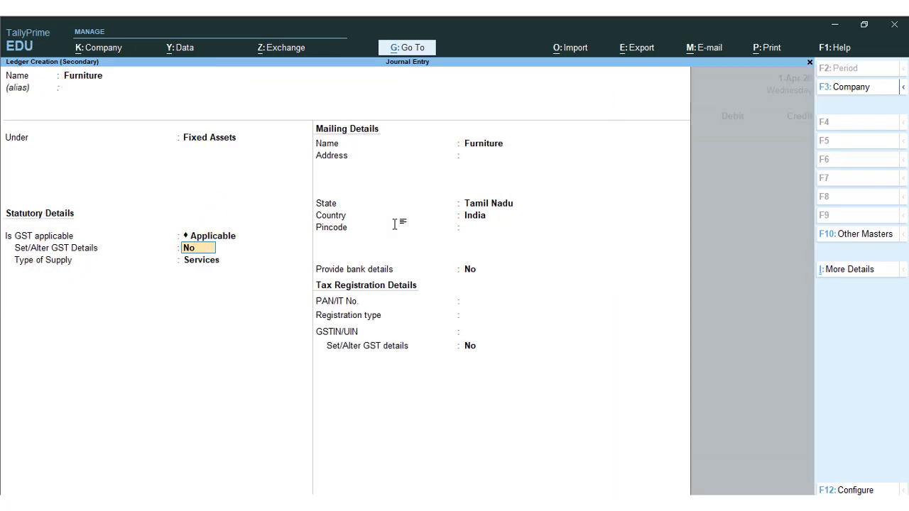
key("Return")
key("BackSpace")
type("N")
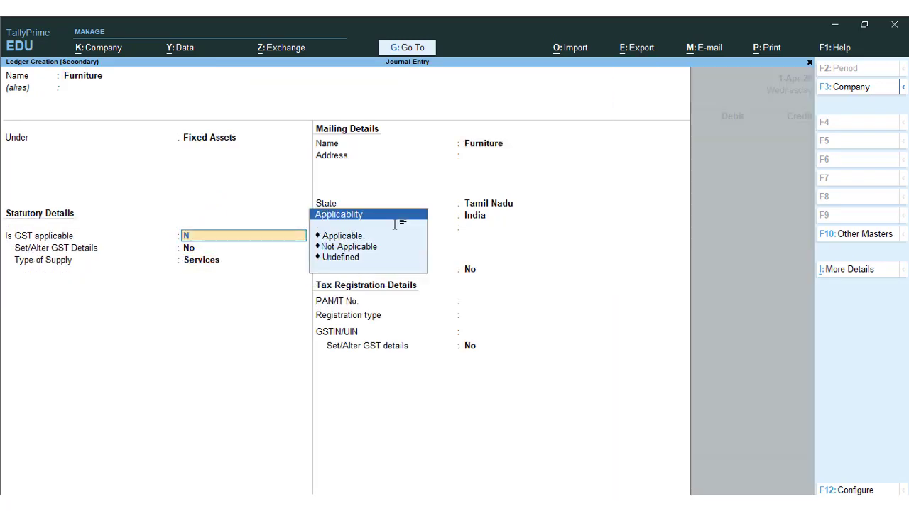
key("Return")
key("Return")
key("Return")
key("Return")
key("Return")
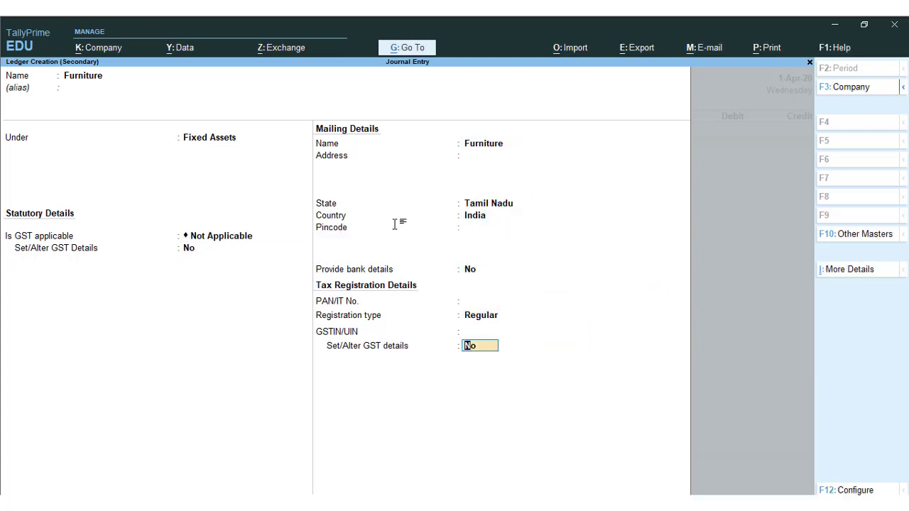
key("Return")
key("Return")
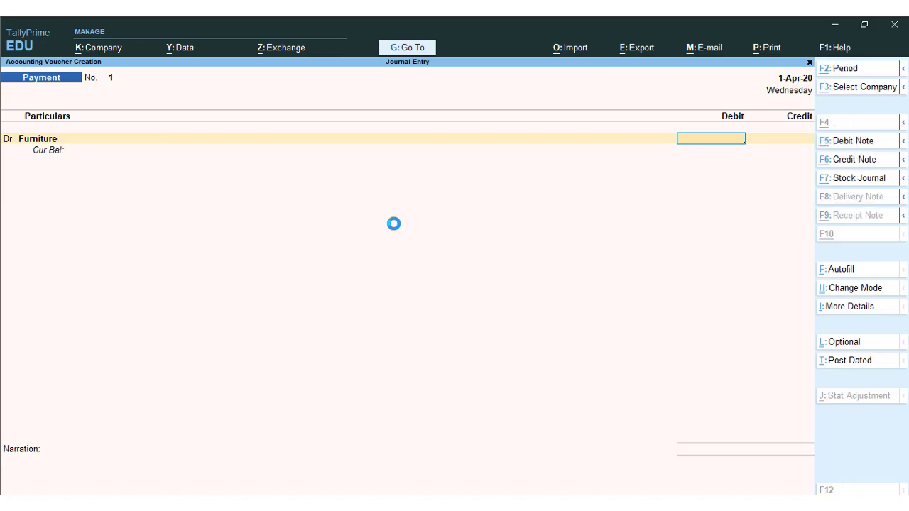
Check the furniture amount in the Word list and debit Furniture with 50,000 in the payment voucher
key("alt+Tab")
key("alt+Tab")
type("59")
key("BackSpace")
type("0000")
key("BackSpace")
key("BackSpace")
key("BackSpace")
key("BackSpace")
type("0000")
key("Return")
Credit Indian Bank with 50,000 in the furniture payment voucher
key("c")
key("Return")
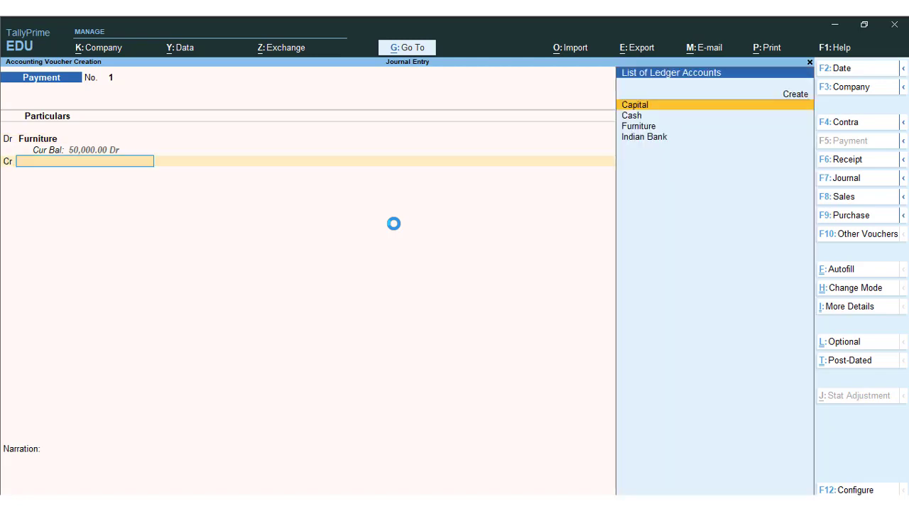
key("Down")
key("Down")
key("Down")
key("Return")
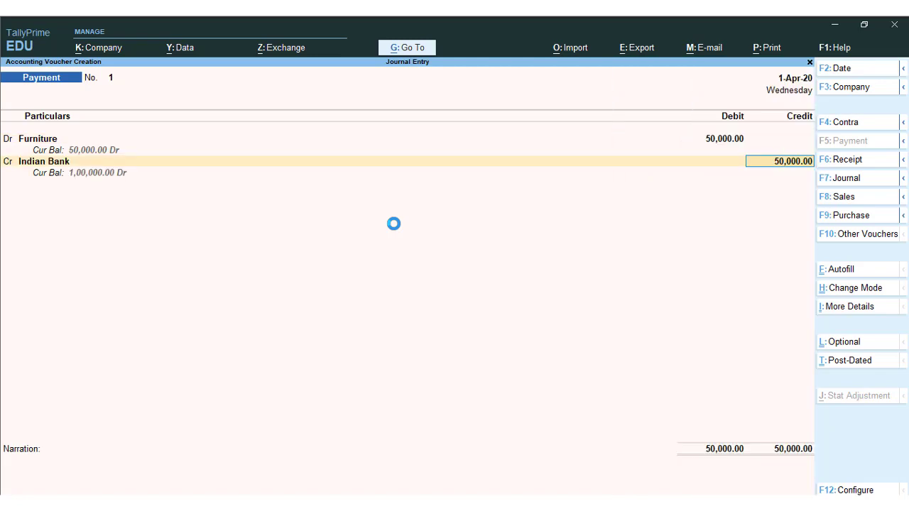
key("Return")
Keep the default Cheque bank allocation dated 1-Apr-20 and save the payment voucher with a blank narration
key("Return")
key("Return")
key("Return")
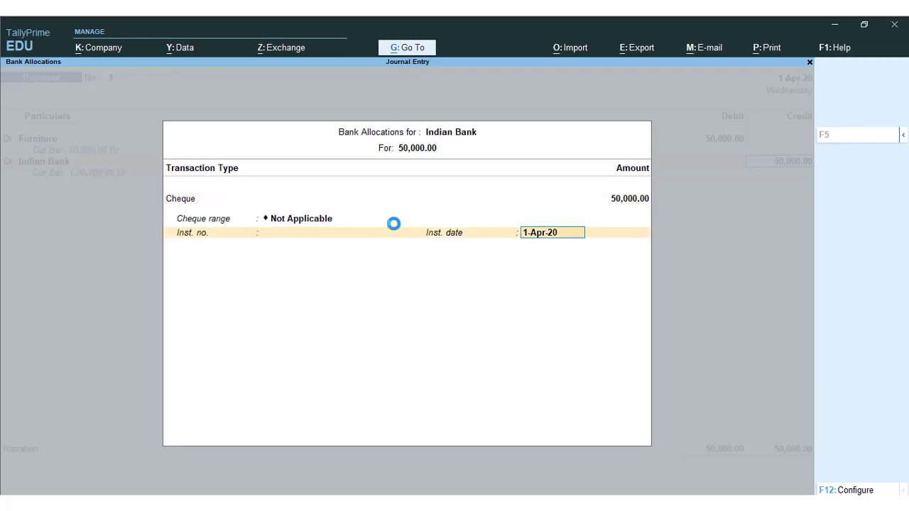
key("Return")
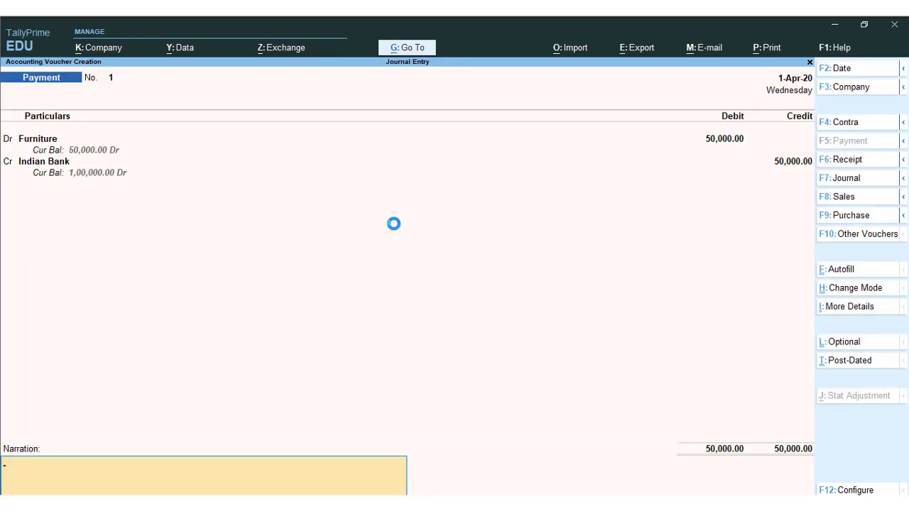
key("Return")
key("y")
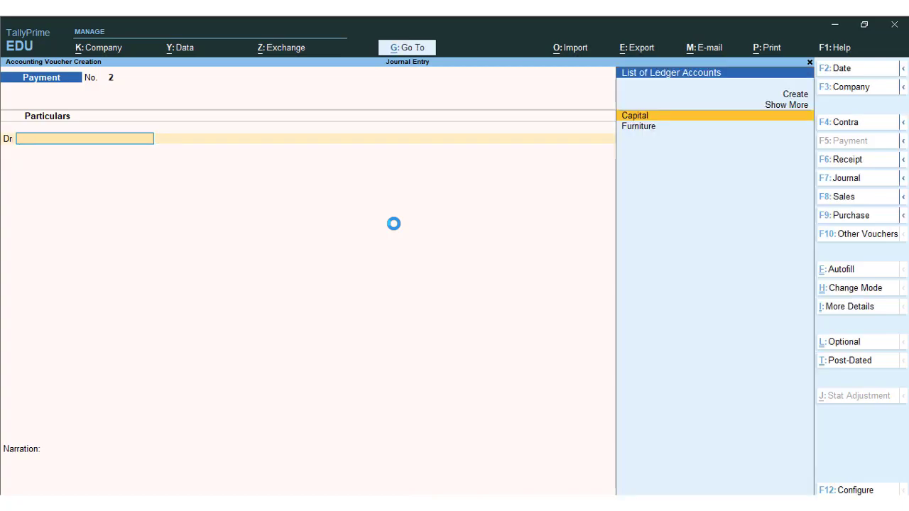
Switch to the Word transaction list and examine the site1 project advance and the expenses bill entries
key("alt+Tab")
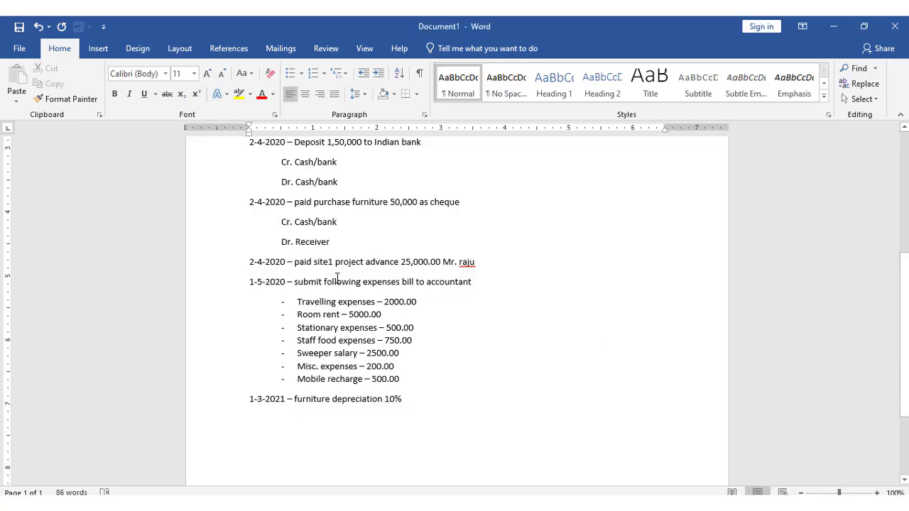
left_click_drag(295, 263, 481, 266)
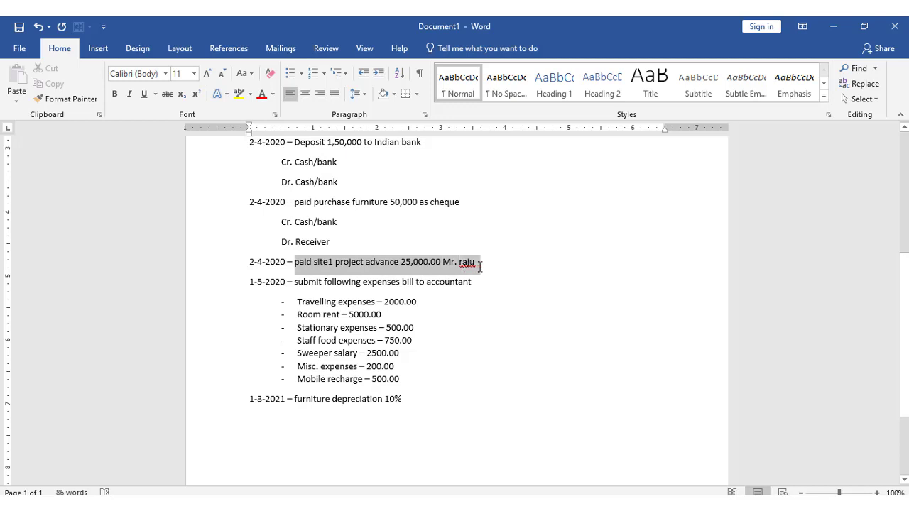
left_click(462, 263)
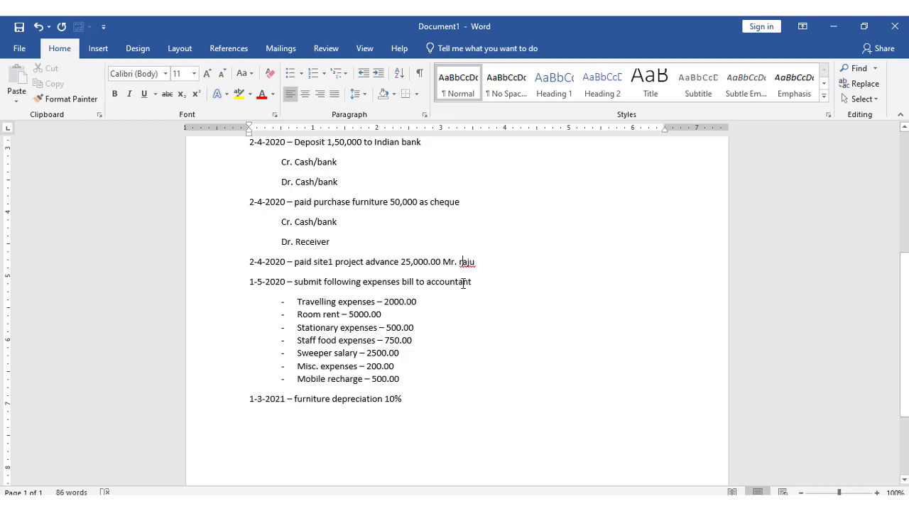
scroll(433, 282, "down", 2)
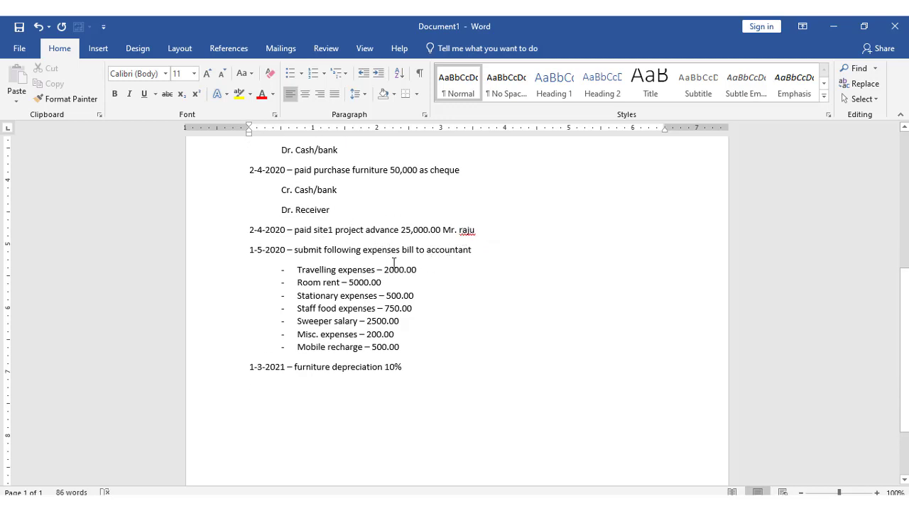
scroll(367, 253, "up", 1)
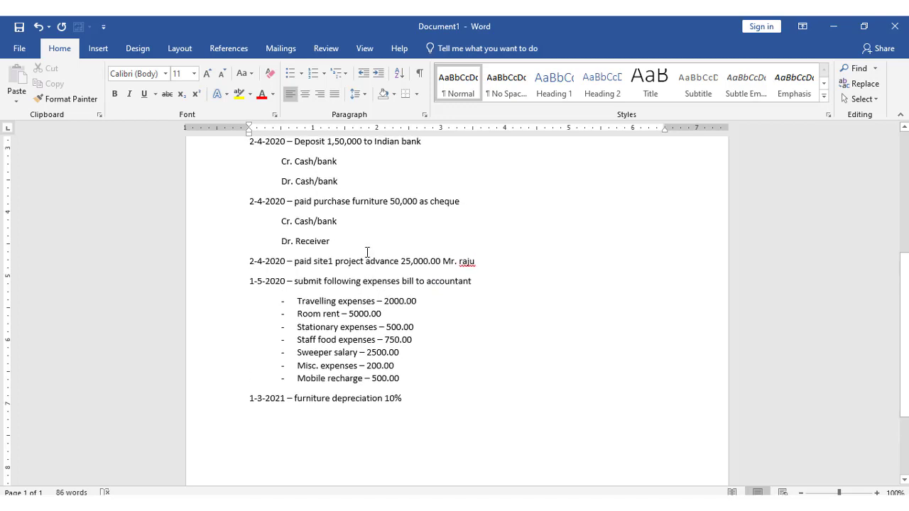
Switch to TallyPrime and start a new ledger from the payment voucher, entering the site incharge's name followed by "Site-1 Incharge Advance"
left_click(315, 263)
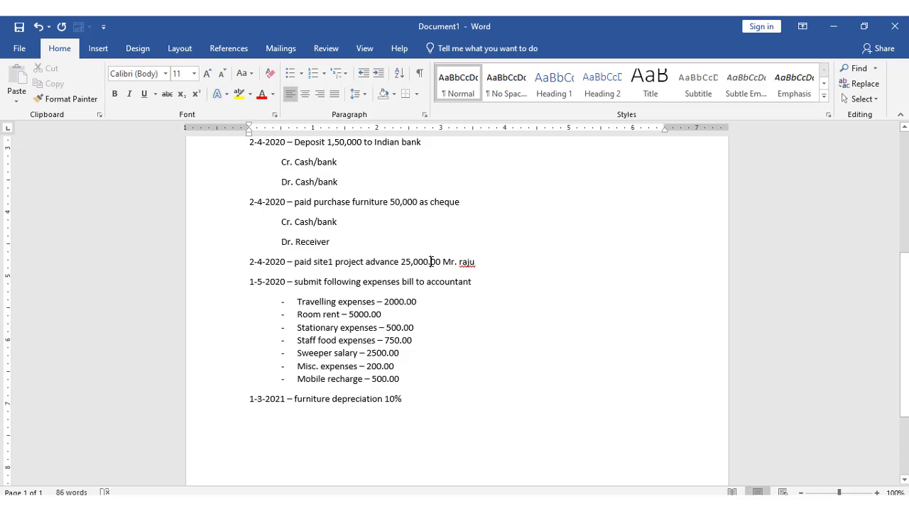
key("alt+Tab")
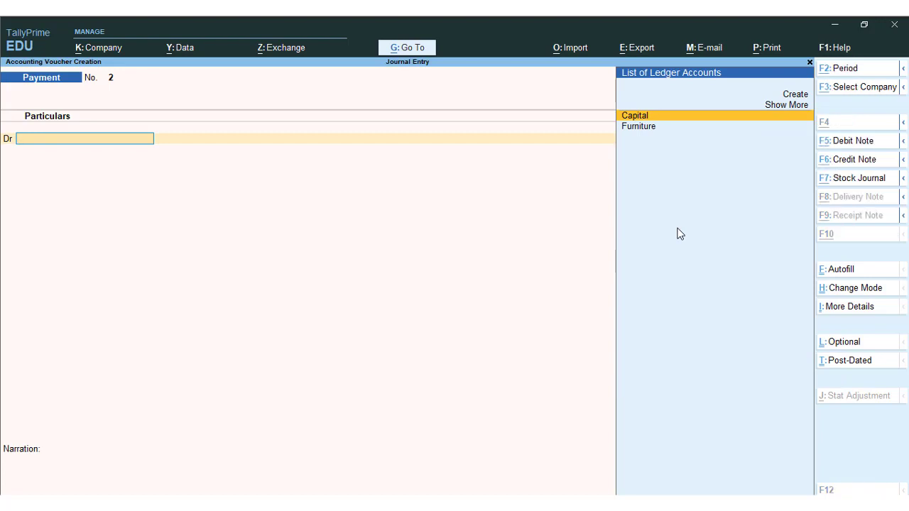
key("alt+c")
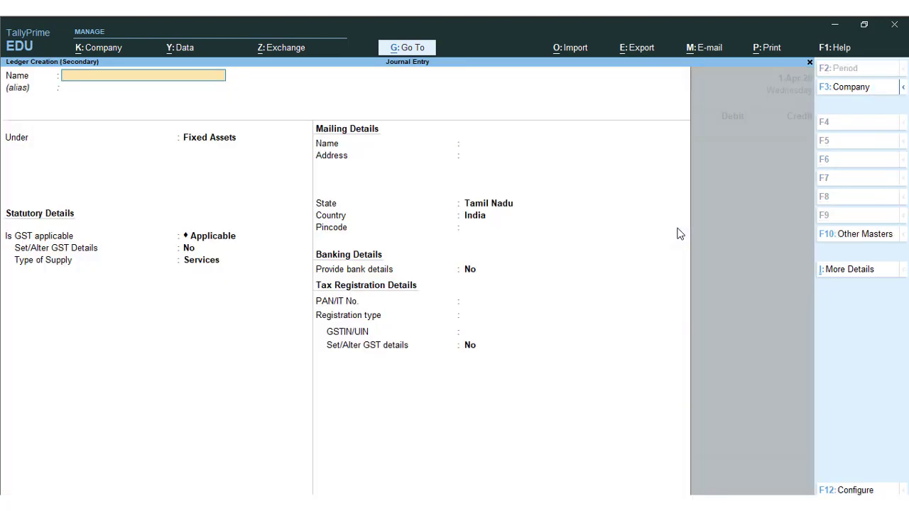
type("Mr. Raju Site")
key("BackSpace")
type("te 1 incharg")
key("BackSpace")
key("BackSpace")
key("BackSpace")
key("BackSpace")
type("incharge advance")
key("Return")
Place the new ledger under Loans & Advances (Asset), keep Tamil Nadu and the Regular registration type, and save it
type("Loan")
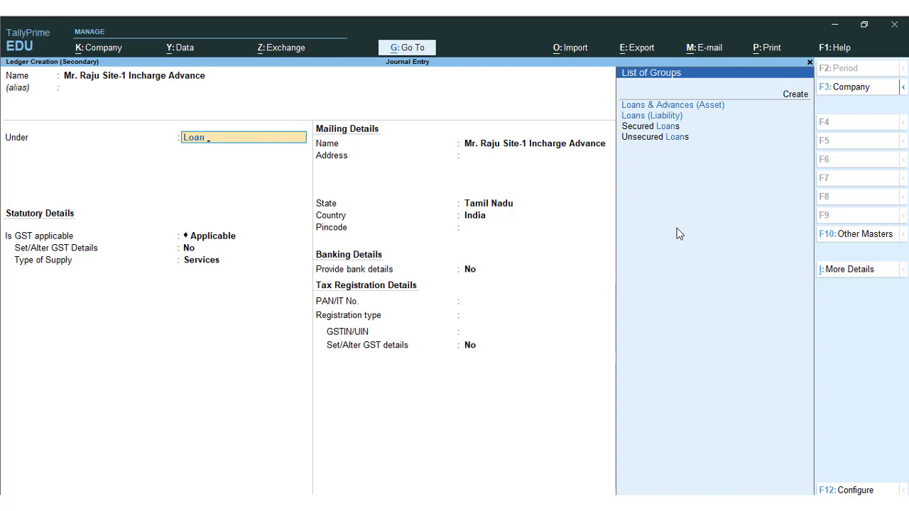
key("Return")
key("Down")
key("Down")
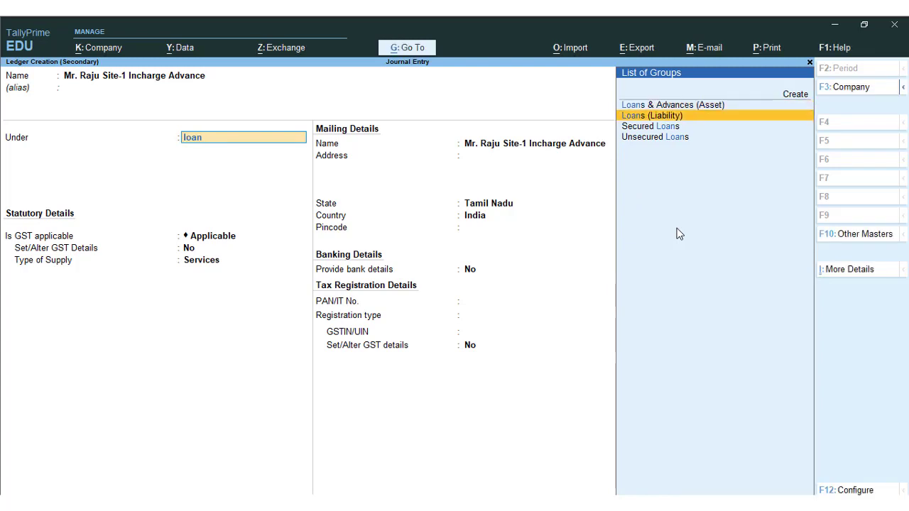
key("Up")
key("Return")
key("Return")
key("Return")
key("Return")
key("Return")
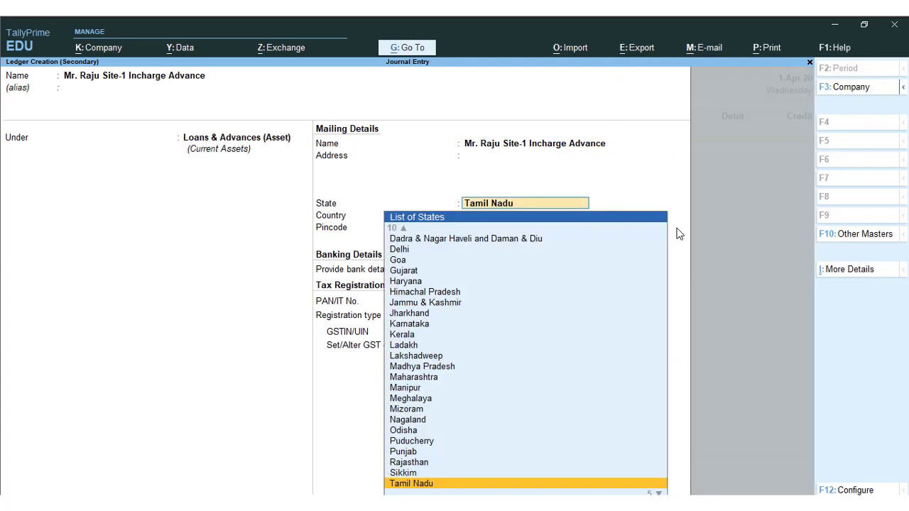
key("Return")
key("Return")
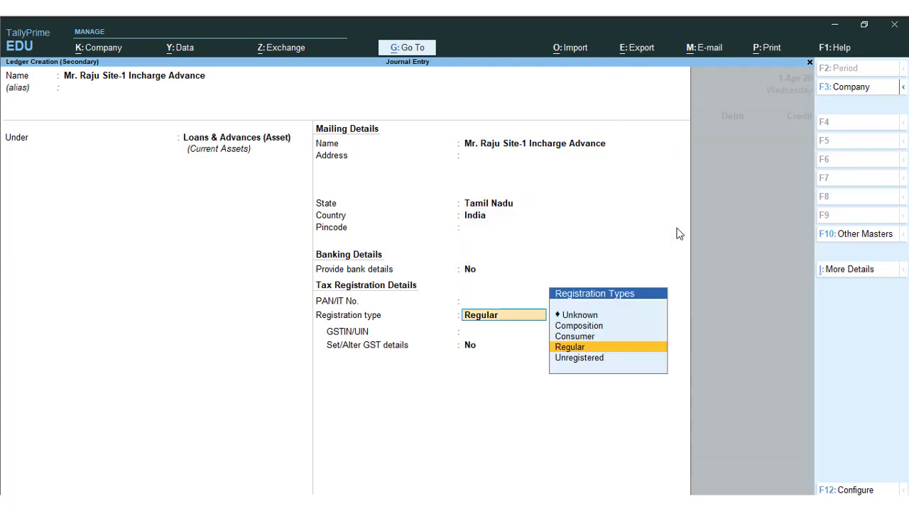
key("Return")
key("Return")
key("Return")
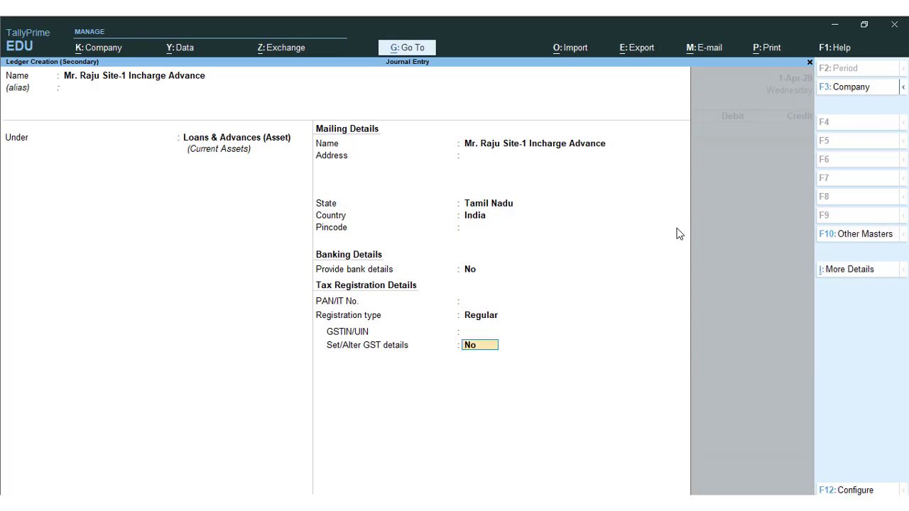
key("Return")
key("Return")
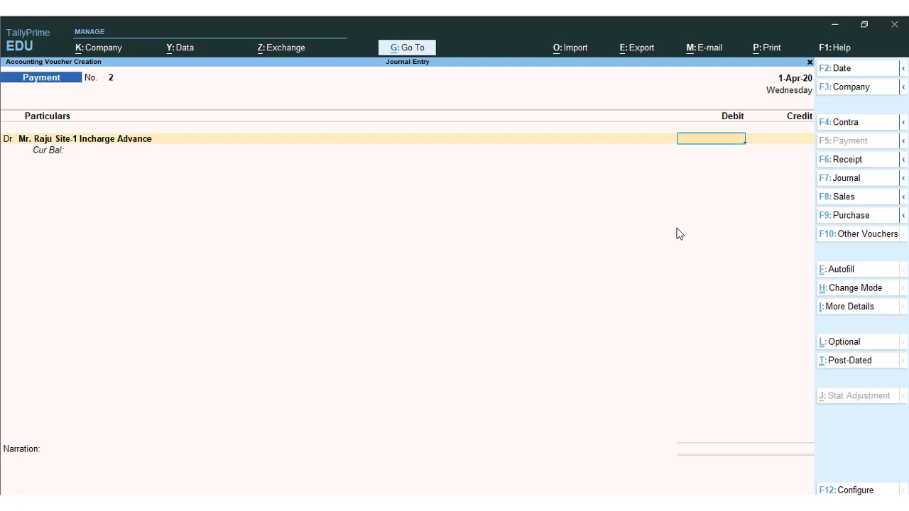
Date the payment voucher 2-4-2020 and debit the site incharge's advance ledger with 25,000
left_click(835, 71)
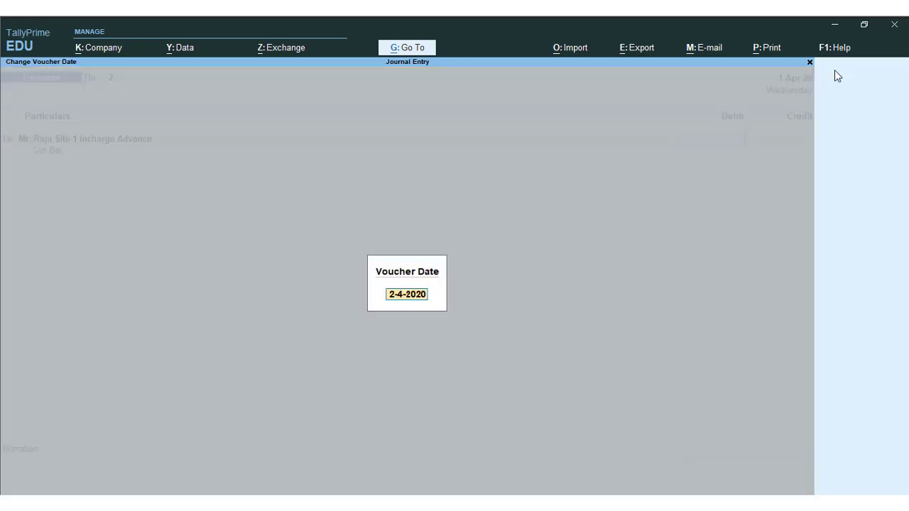
key("Return")
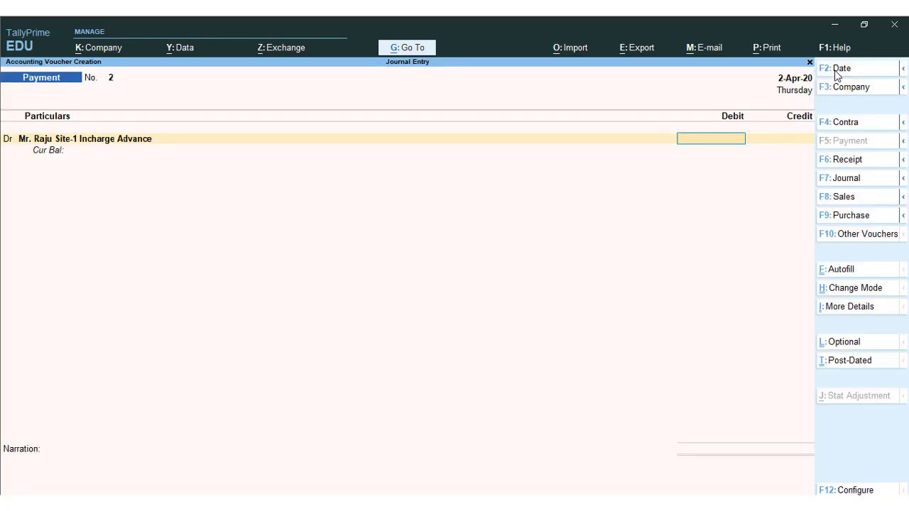
type("25000")
key("Return")
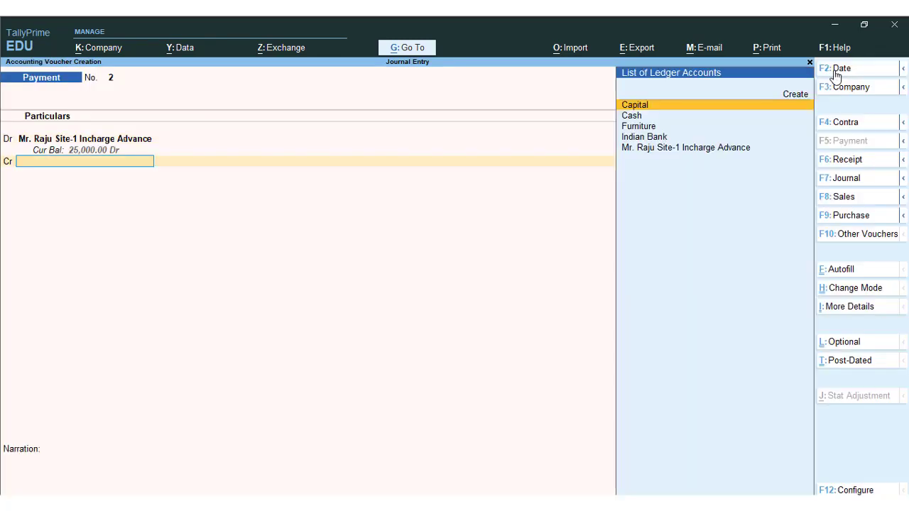
Credit Cash with 25,000 in the advance payment voucher and save it with a blank narration
key("Down")
key("Down")
key("Down")
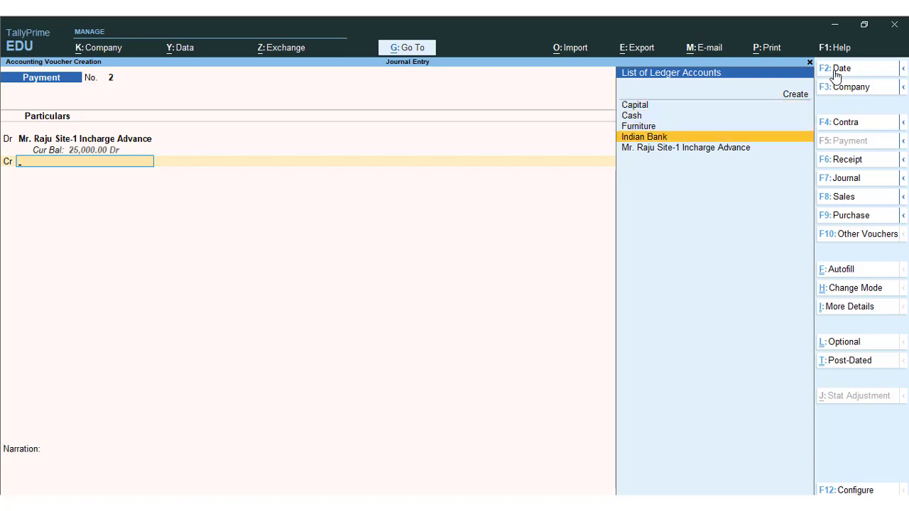
key("Up")
key("Up")
key("alt+Tab")
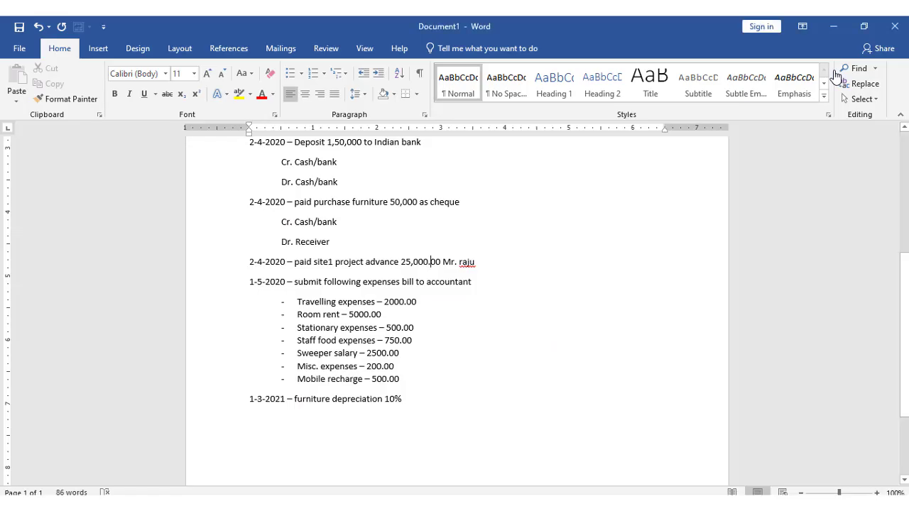
key("alt+Tab")
key("Down")
key("Up")
key("Return")
key("Return")
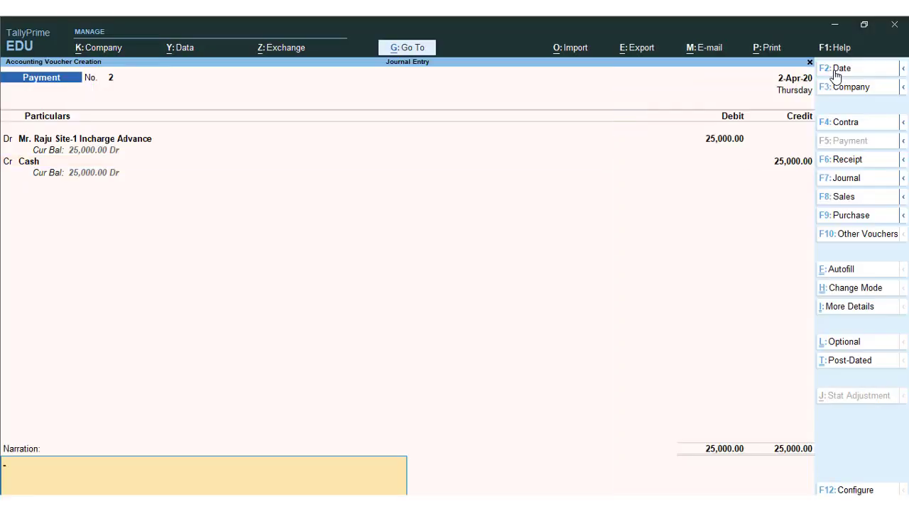
key("Return")
key("Return")
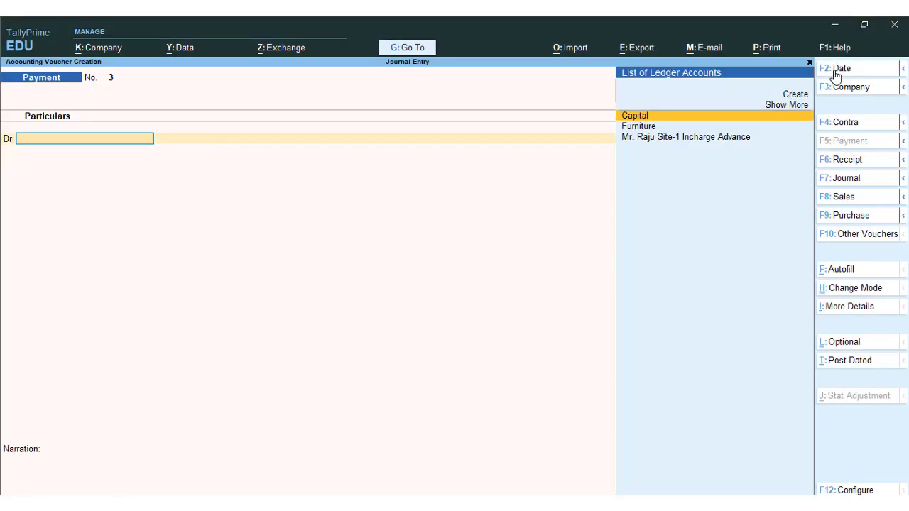
Switch to the Word transaction list and examine the 1-5-2020 expenses bill items and the site advance entry
key("alt+Tab")
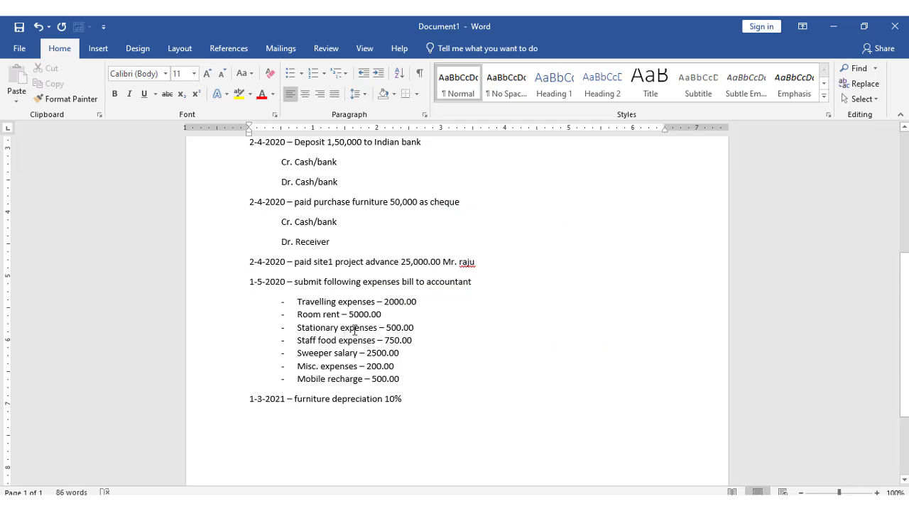
left_click(284, 282)
left_click_drag(384, 302, 404, 375)
left_click(414, 261)
Switch to TallyPrime and create a Travelling Expenses ledger under Indirect Expenses from the payment voucher's debit line
key("alt+Tab")
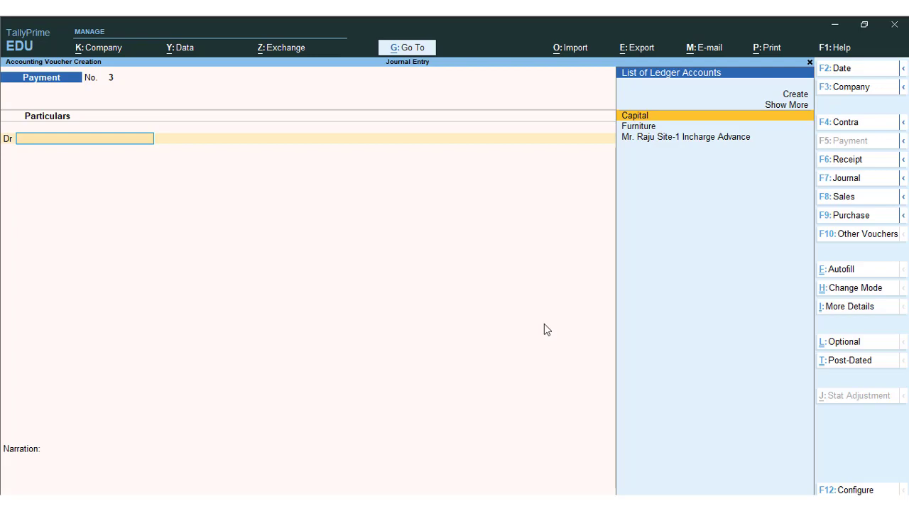
key("Down")
key("Down")
key("Up")
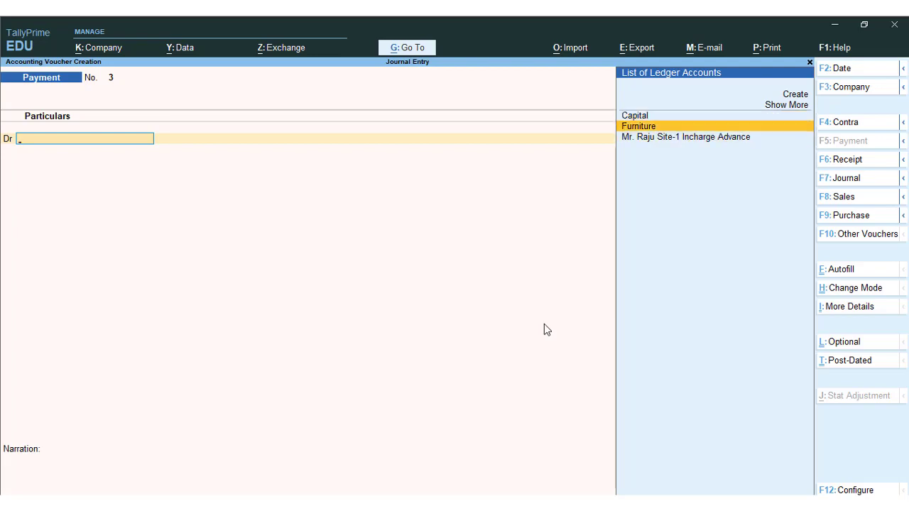
key("alt+Tab")
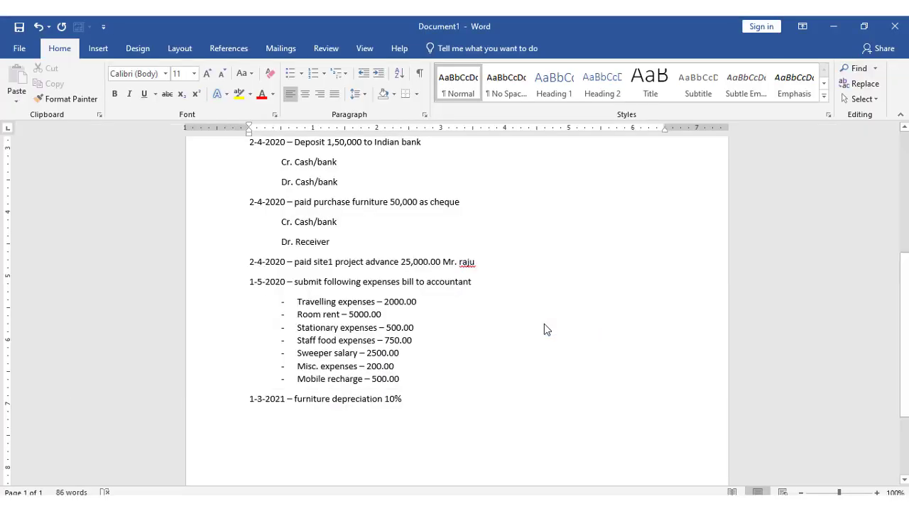
key("alt+Tab")
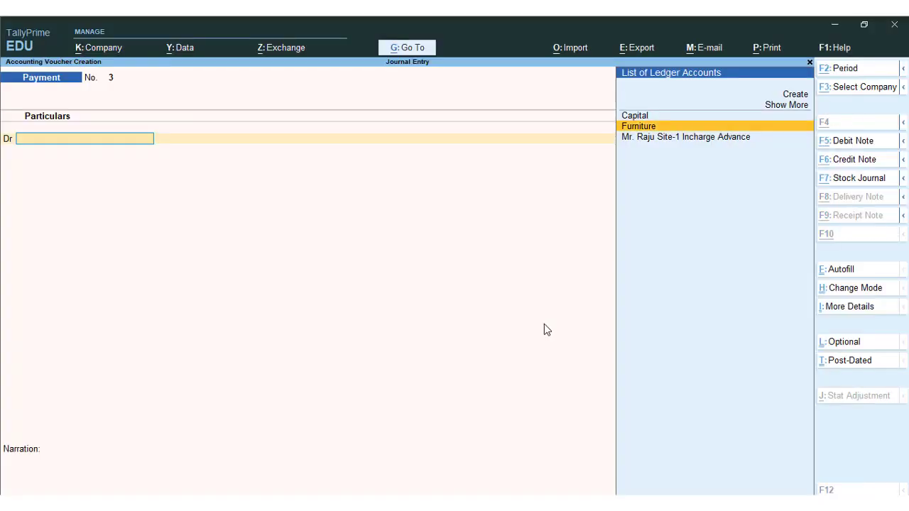
key("alt+c")
type("Travelling")
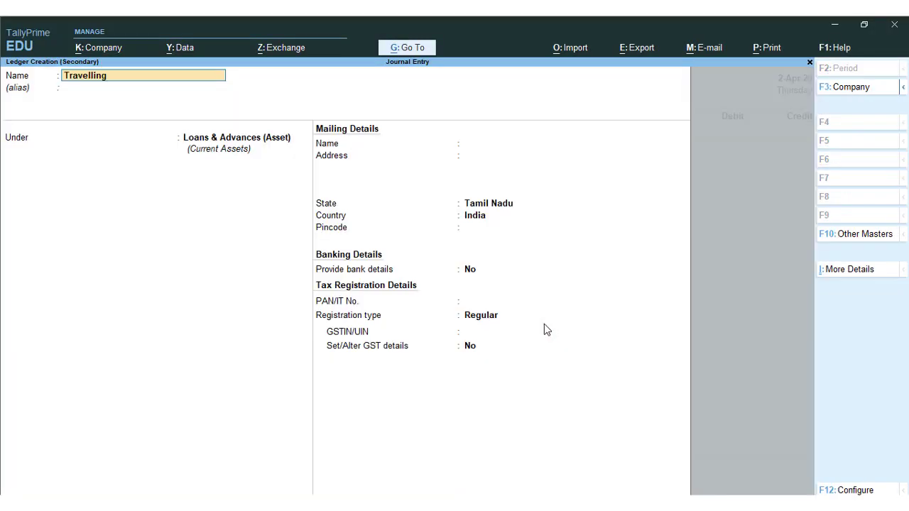
type(" Expenses")
key("Return")
key("Return")
type("Indirect ex")
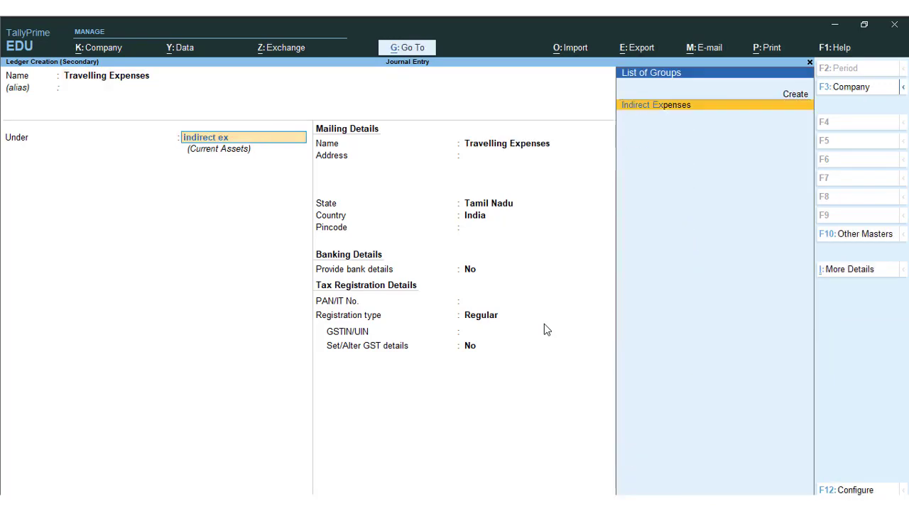
key("Return")
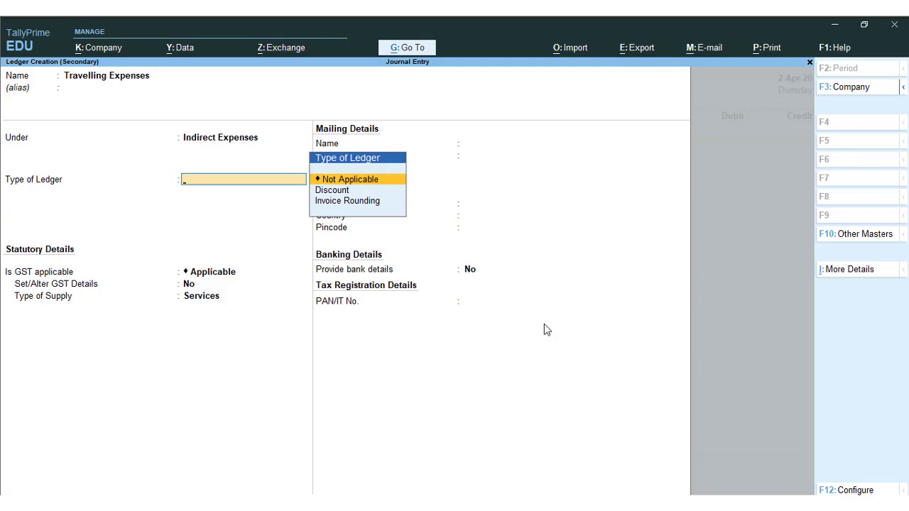
key("ctrl+a")
key("Return")
Check the travelling amount in the Word list and debit Travelling Expenses with 2,000
key("alt+Tab")
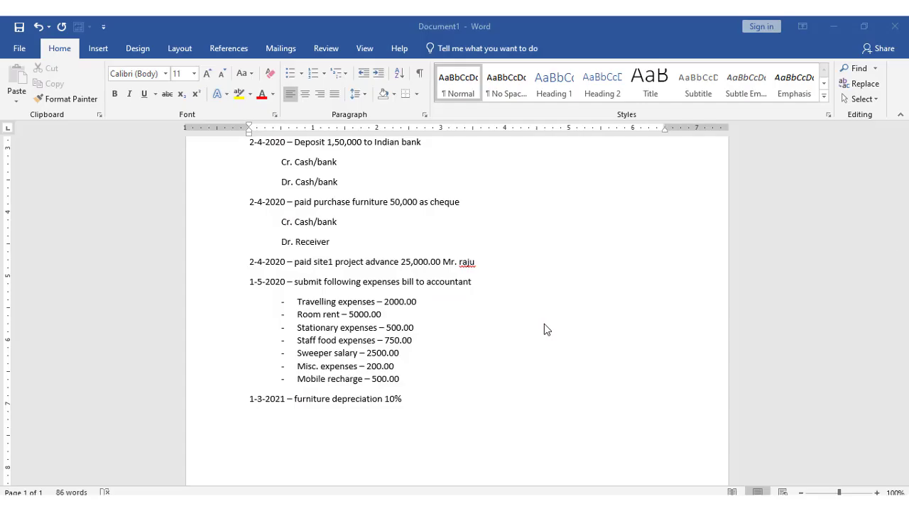
key("alt+Tab")
type("2,000.0")
key("BackSpace")
key("Return")
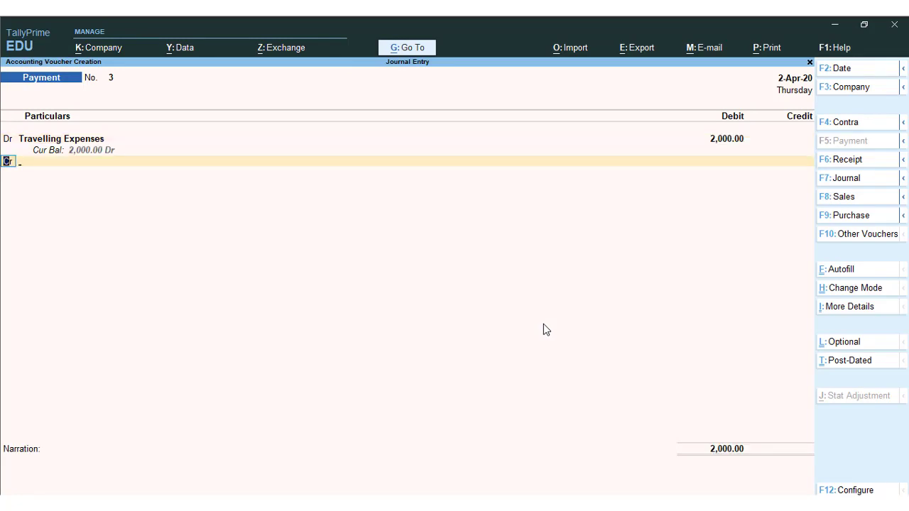
Try to credit the site incharge's advance ledger with 2,000 and save the payment voucher
key("Return")
type("Ra")
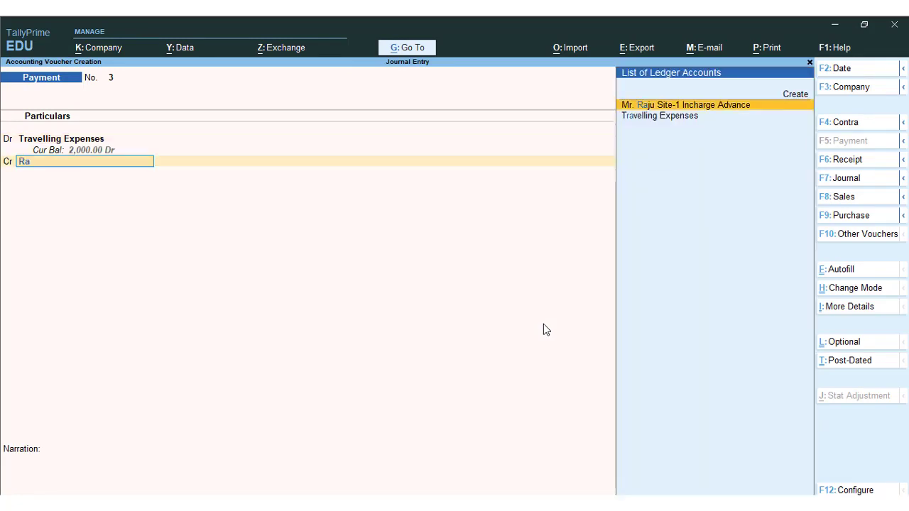
key("Return")
key("Return")
key("Return")
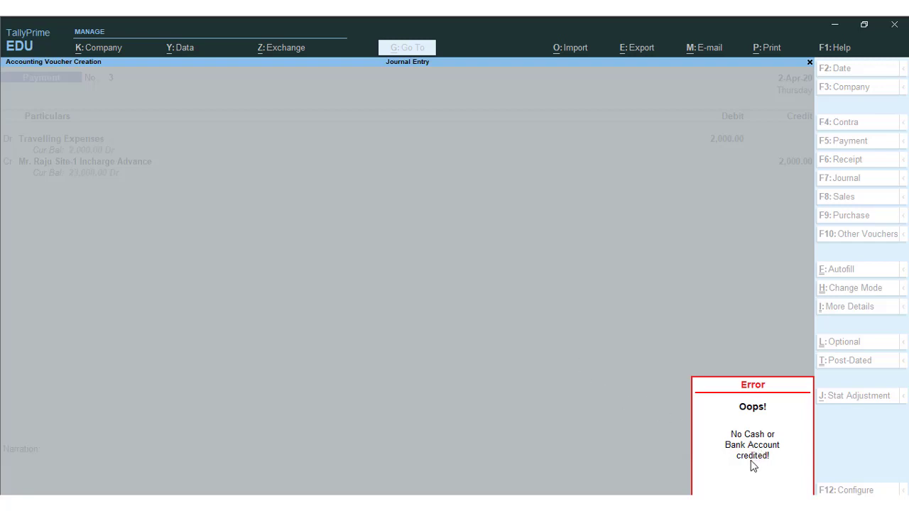
left_click(754, 466)
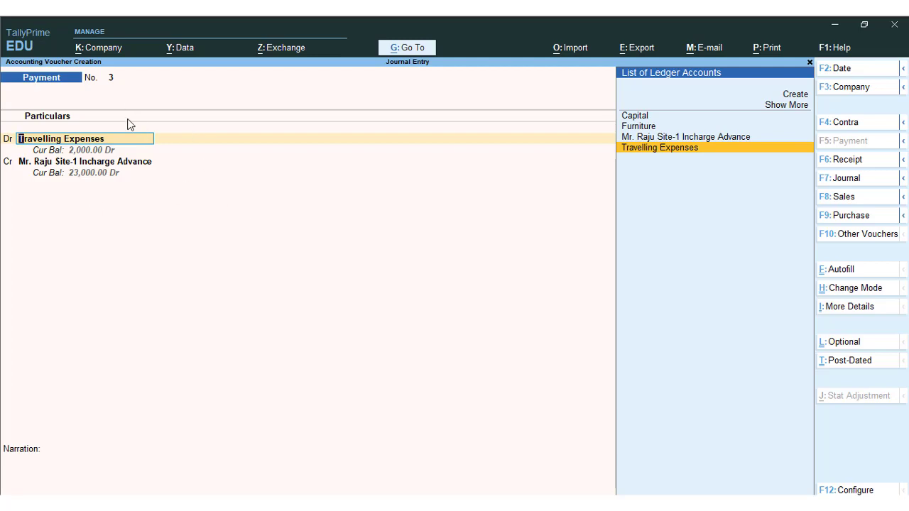
Change the voucher type to Journal and switch its second line from credit to debit
left_click(845, 179)
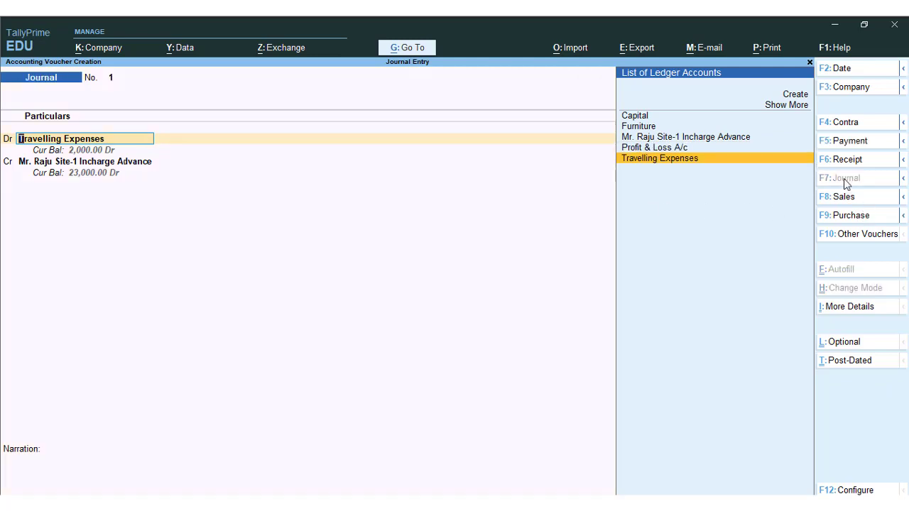
key("Return")
key("Return")
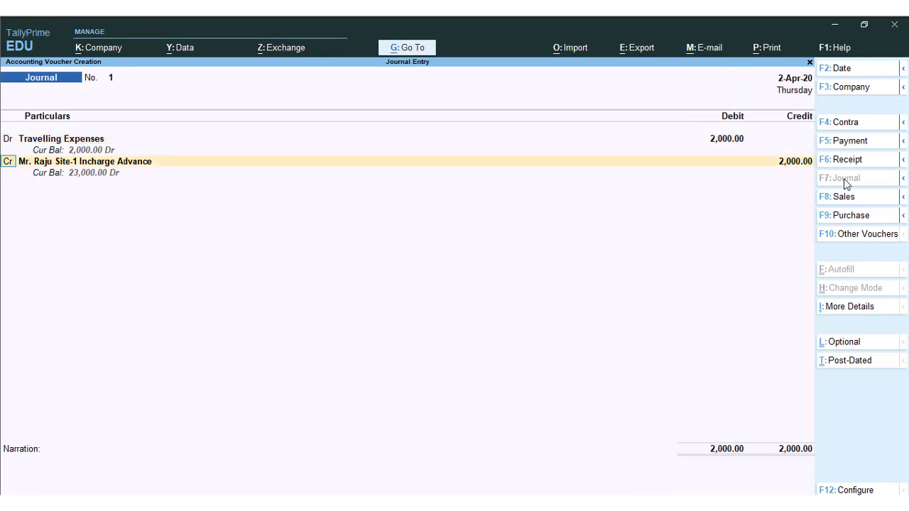
key("d")
key("Return")
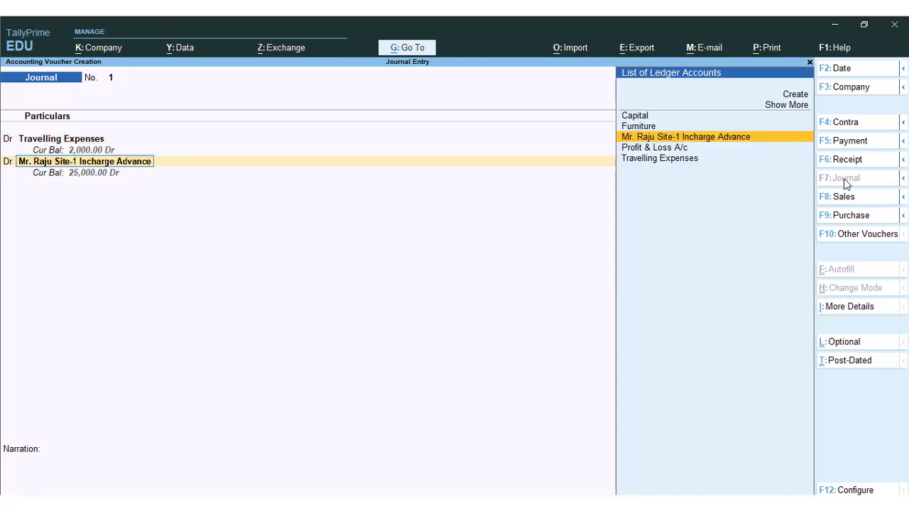
Check the next expense in the Word list and create a Room Rent ledger under Indirect Expenses for the journal's second debit line
key("alt+Tab")
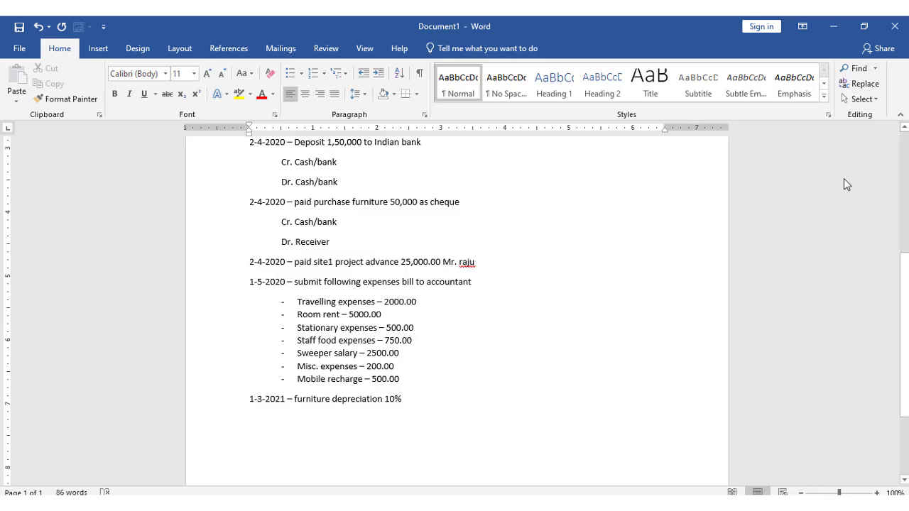
key("alt+Tab")
key("alt+c")
type("Riin")
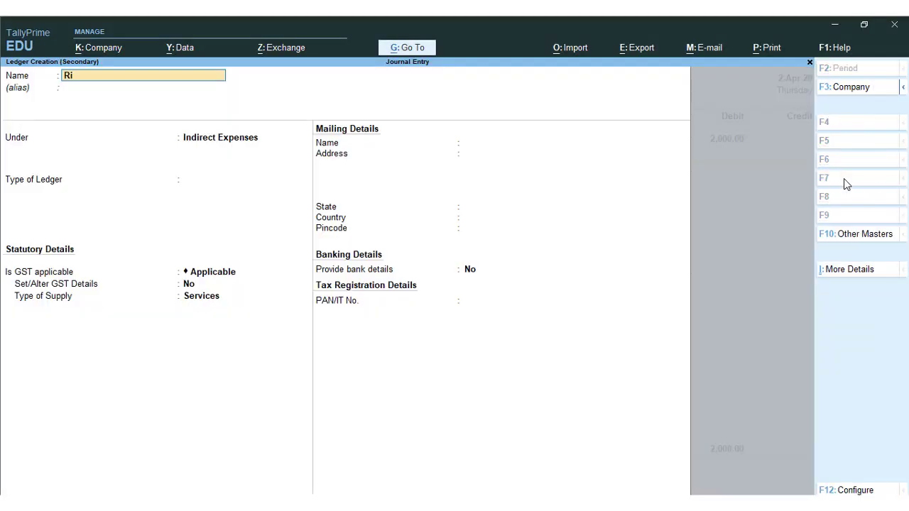
key("BackSpace")
key("BackSpace")
key("BackSpace")
type("oom Rent")
key("Return")
key("Return")
key("Return")
key("Return")
key("Return")
key("Return")
key("Return")
key("Return")
key("Return")
key("Return")
key("Return")
Check the room rent amount in the Word list, debit Room Rent with 5,000, and make the following line a debit
key("c")
key("BackSpace")
key("alt+Tab")
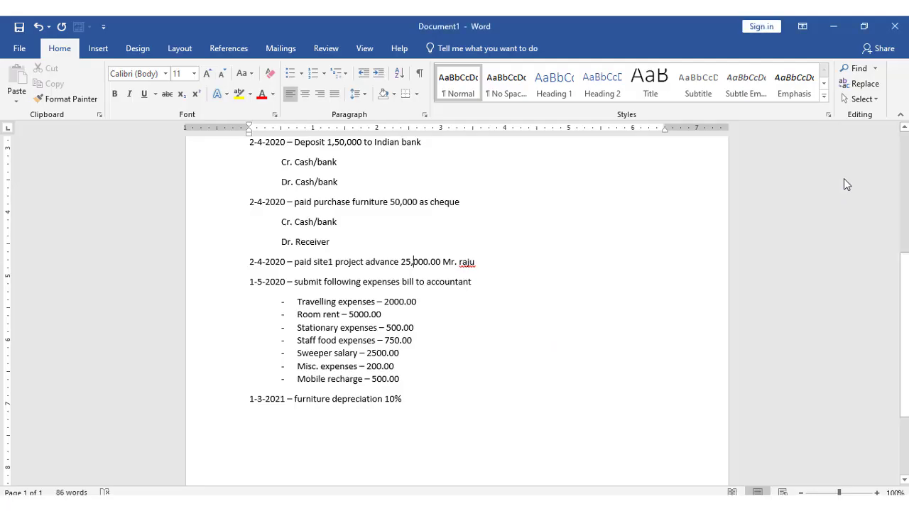
key("alt+Tab")
type("5000")
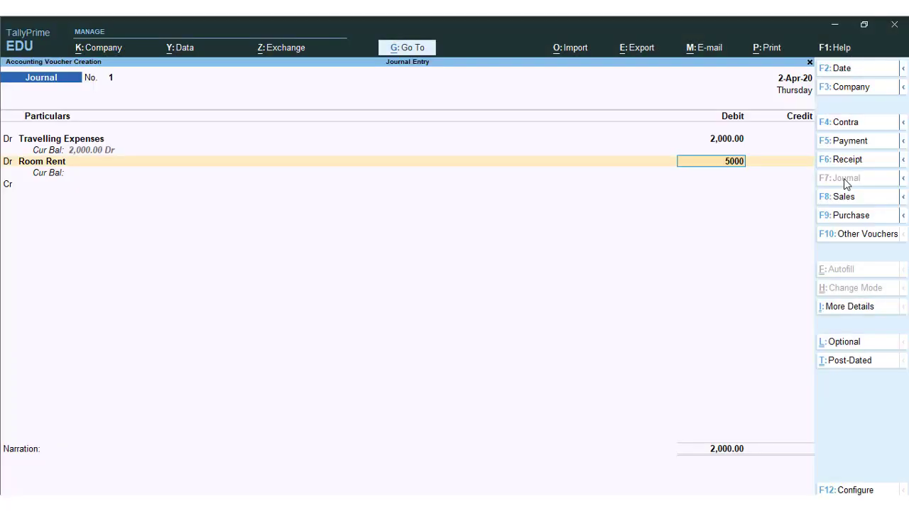
key("Return")
key("Return")
Check the next expense in the Word list and create a Stationary Expenses ledger under Indirect Expenses for the third debit line
key("alt+Tab")
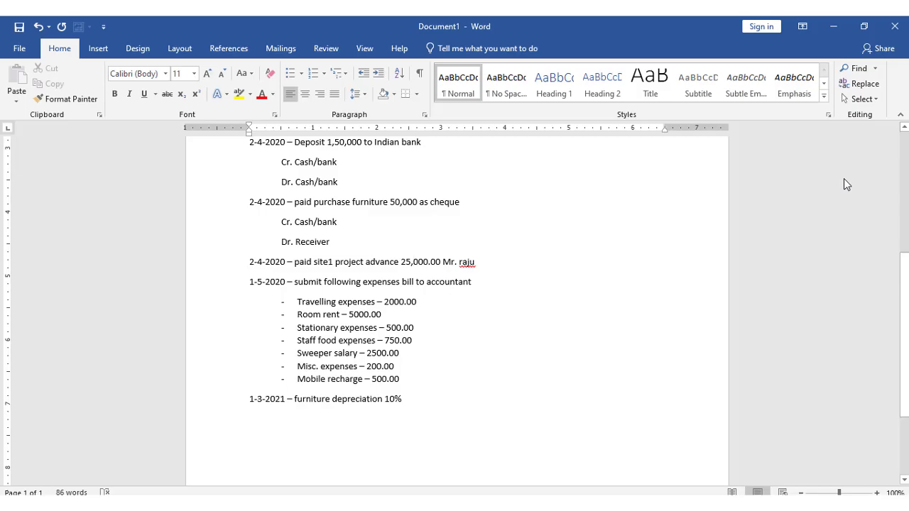
key("alt+Tab")
key("alt+c")
type("Stationary Expen")
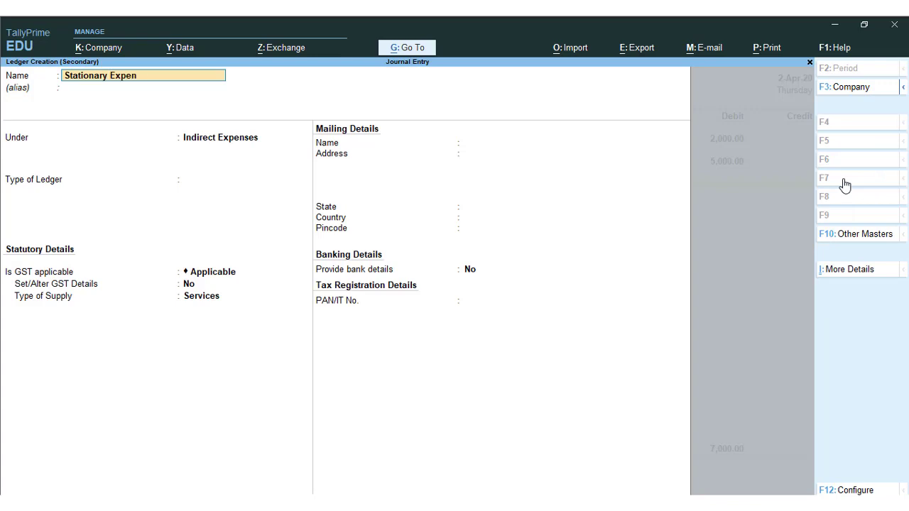
type("ses")
key("Return")
key("Return")
key("Return")
key("Return")
key("ctrl")
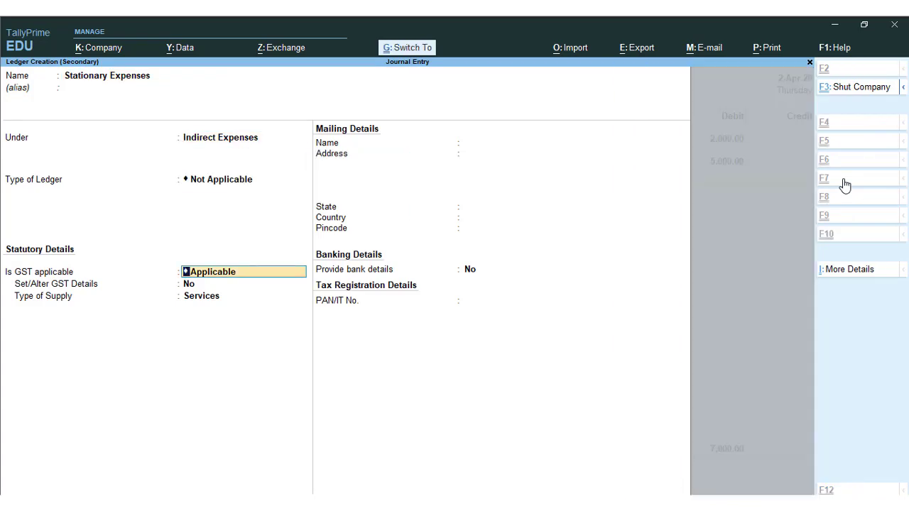
key("ctrl+a")
Debit Stationary Expenses with 500 and make the following journal line a debit
type("500")
key("Return")
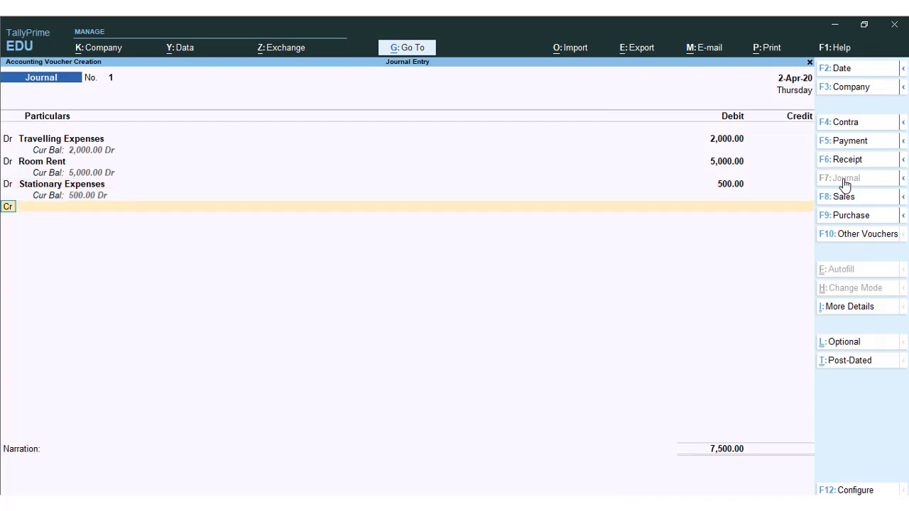
key("d")
Check the fourth expense in the Word list and create a Site 1 Staff Food Expenses ledger under Indirect Expenses
key("alt+Tab")
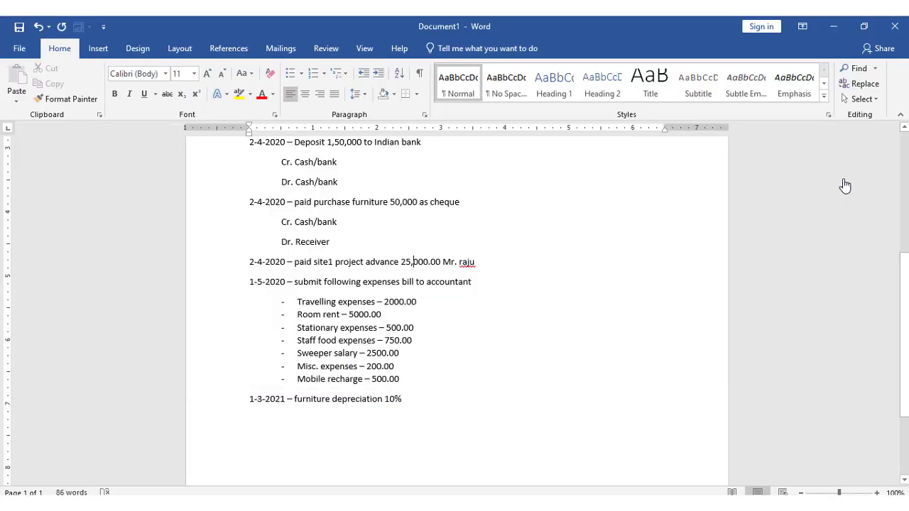
key("alt+Tab")
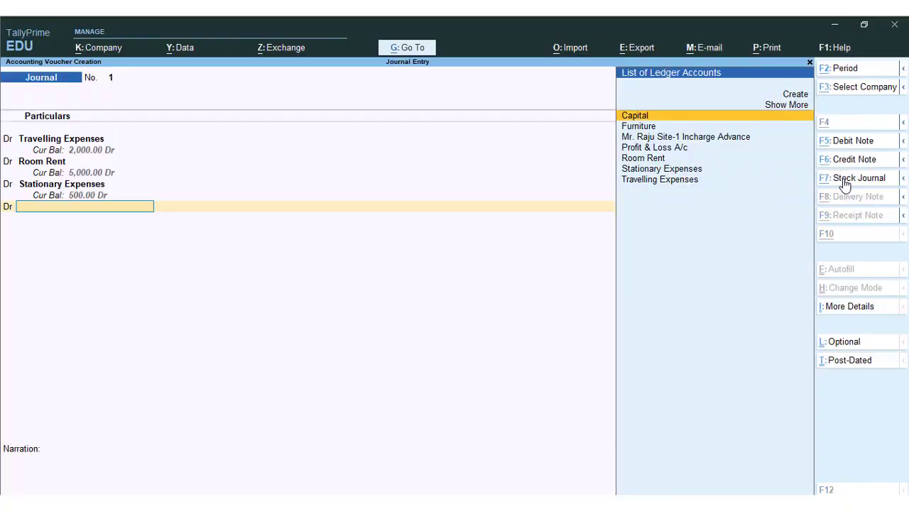
key("alt+c")
type("Staff")
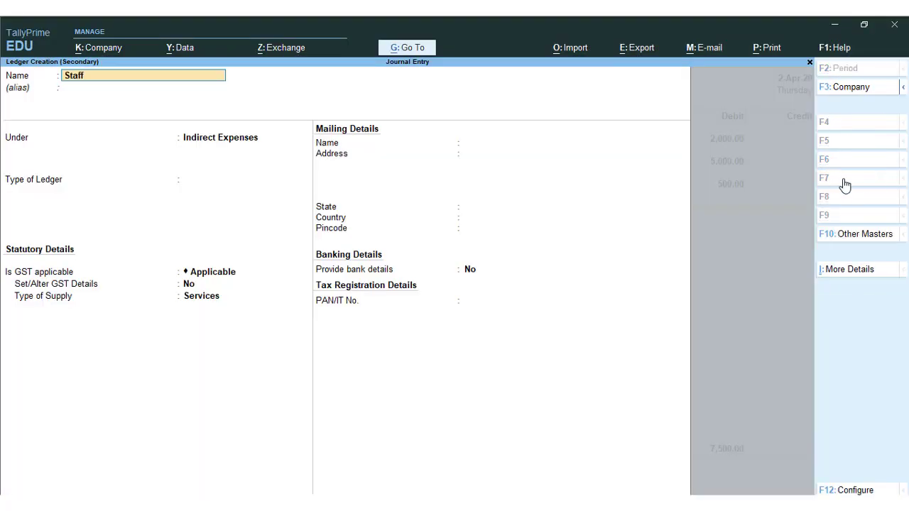
type(" Food expenses")
key("Return")
key("Return")
key("BackSpace")
key("BackSpace")
type("Site 1 Staff food Expenses")
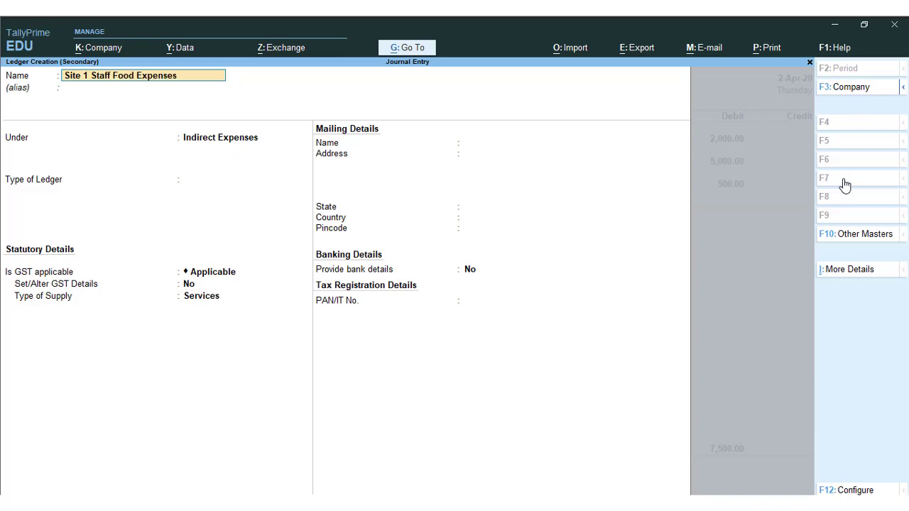
key("Return")
key("ctrl")
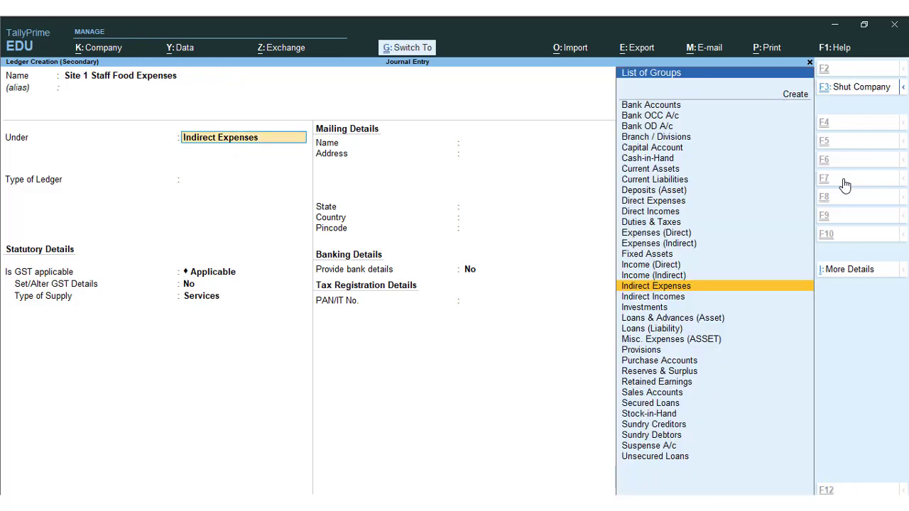
key("ctrl+a")
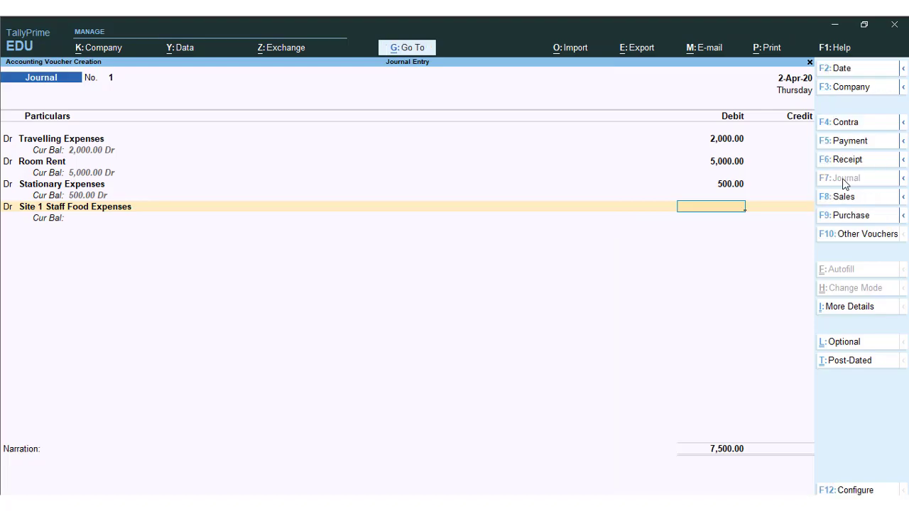
Check the staff food amount in the Word list, debit Site 1 Staff Food Expenses with 750, and start another debit line
key("alt+Tab")
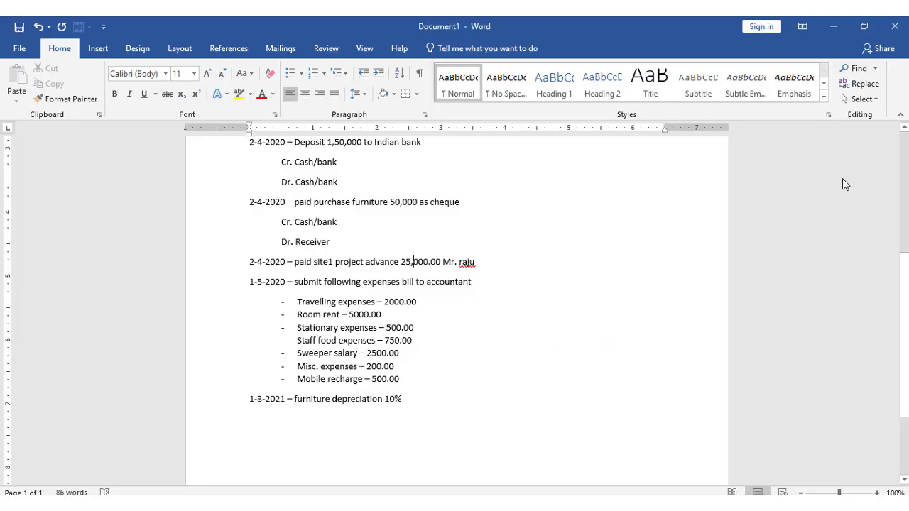
key("alt+Tab")
type("750")
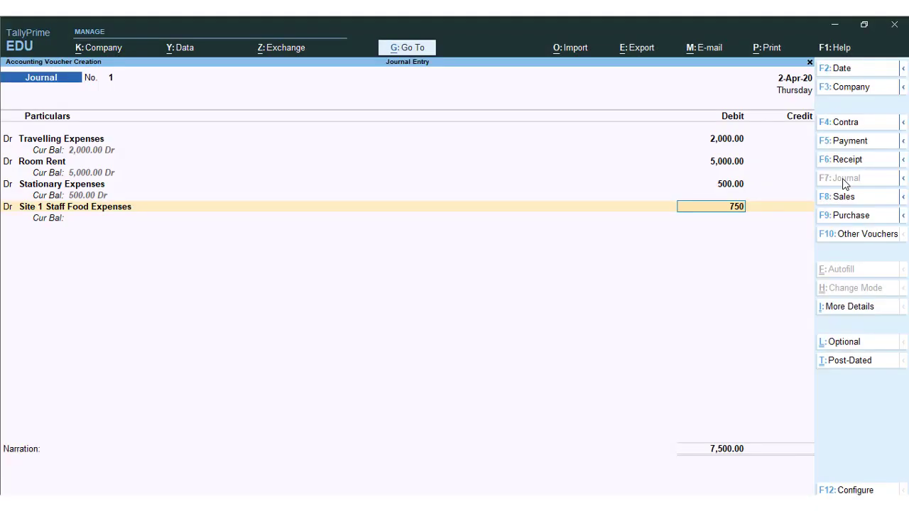
key("Return")
key("Return")
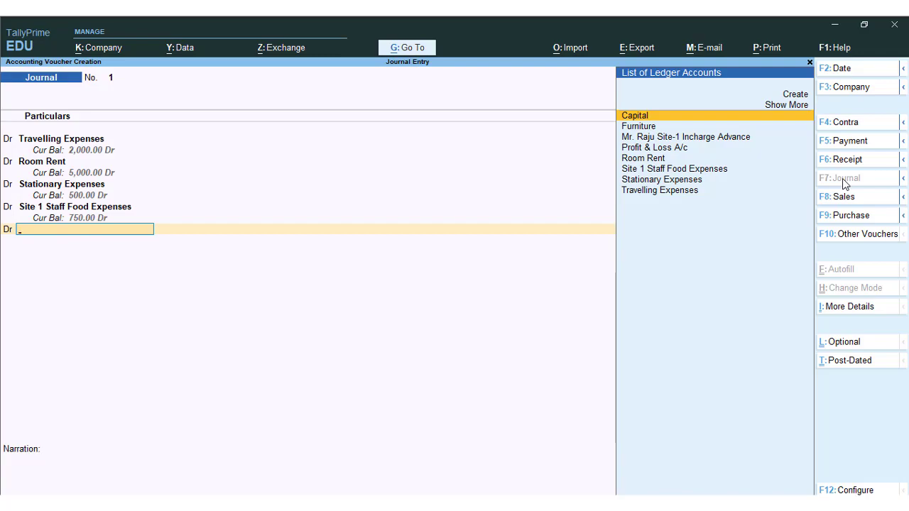
Check the fifth expense in the Word list and create a Sweeper Salary ledger under Indirect Expenses
key("alt+Tab")
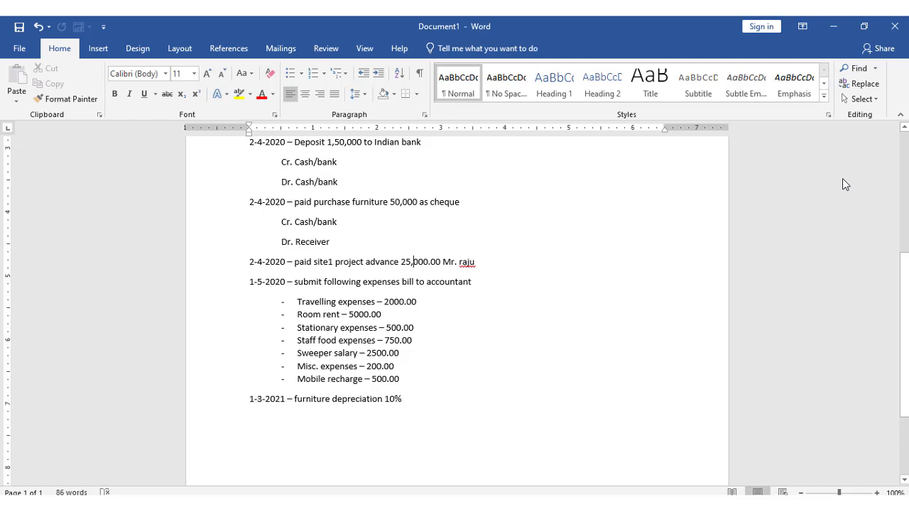
key("alt+Tab")
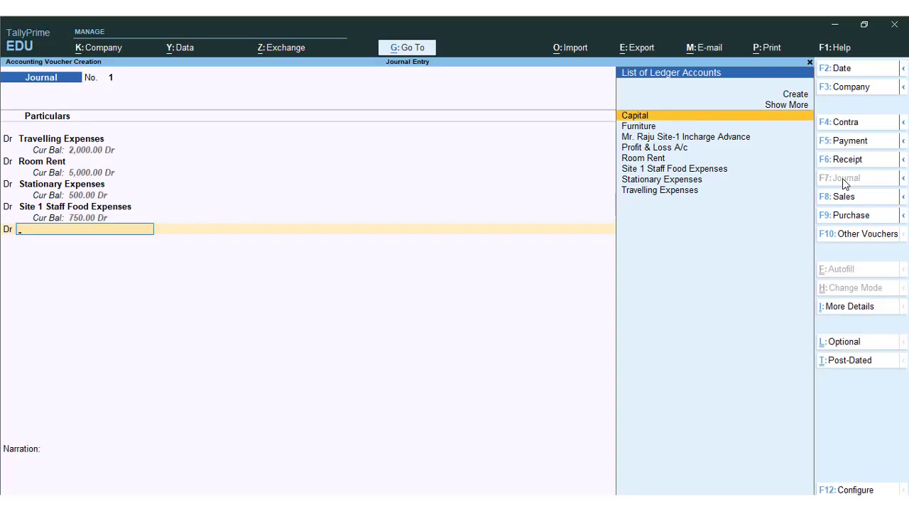
key("alt")
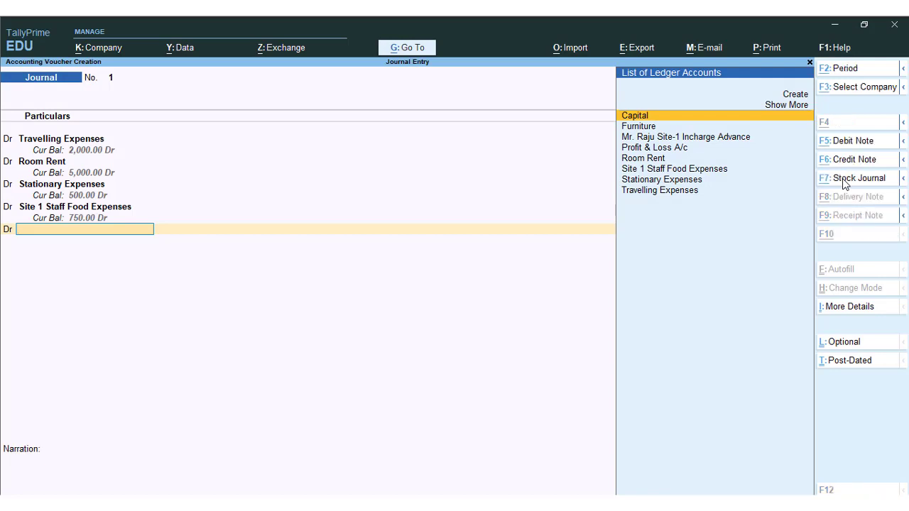
key("alt+c")
type("S")
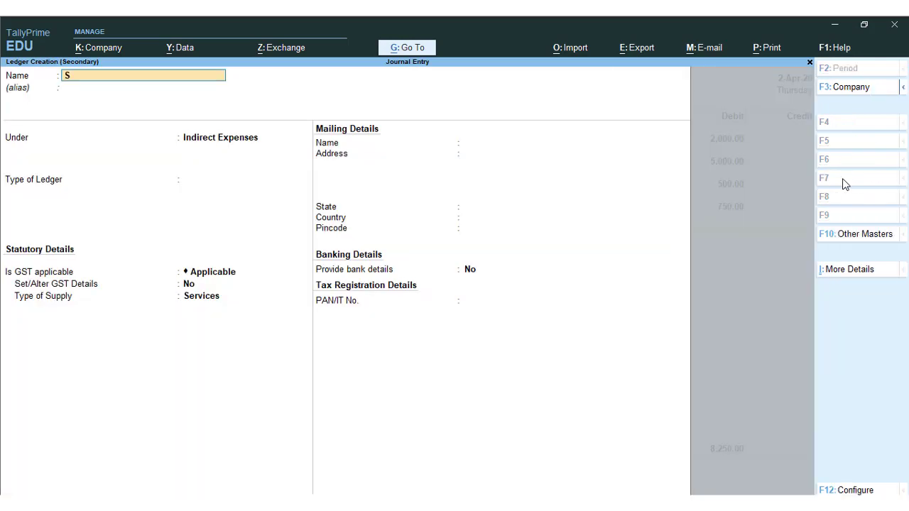
type("weeper e")
type("Salary")
key("Return")
key("ctrl")
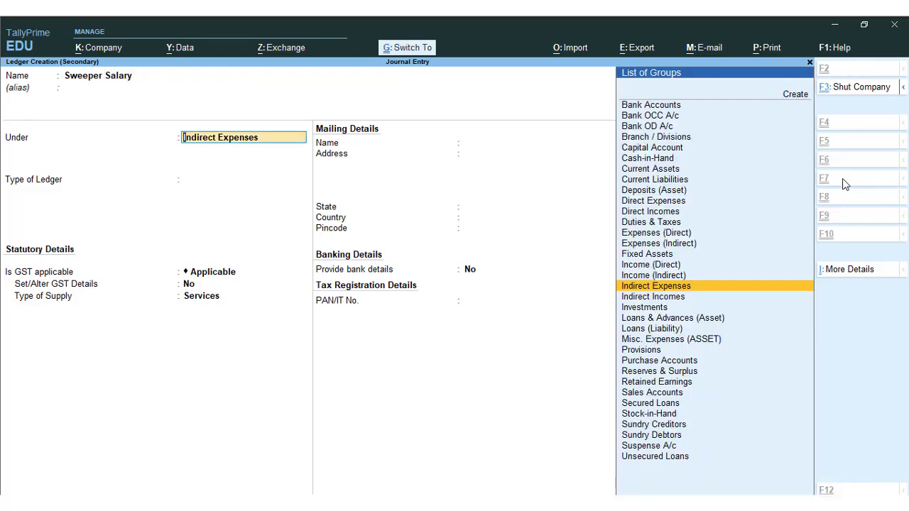
key("ctrl+a")
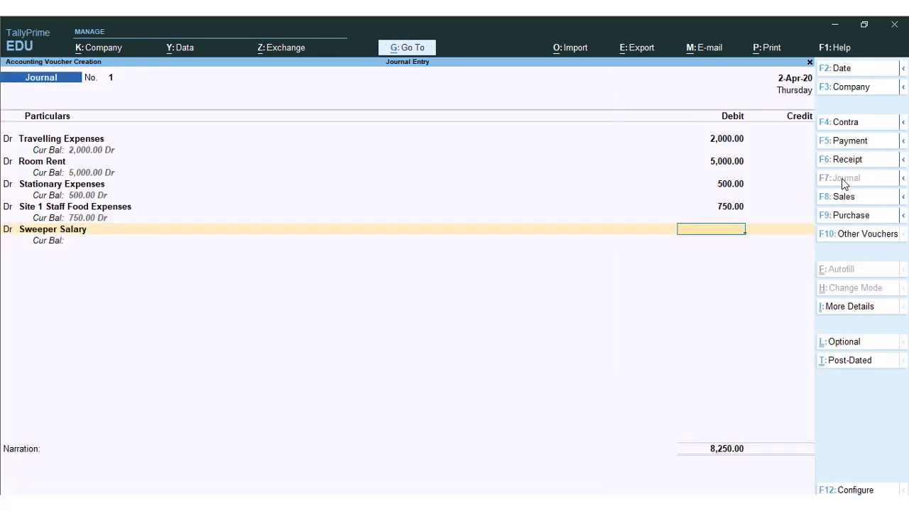
Check the sweeper's pay in the Word list, debit Sweeper Salary with 2,500, and start another debit line
key("alt+Tab")
key("alt+Tab")
type("2500")
key("Return")
key("Return")
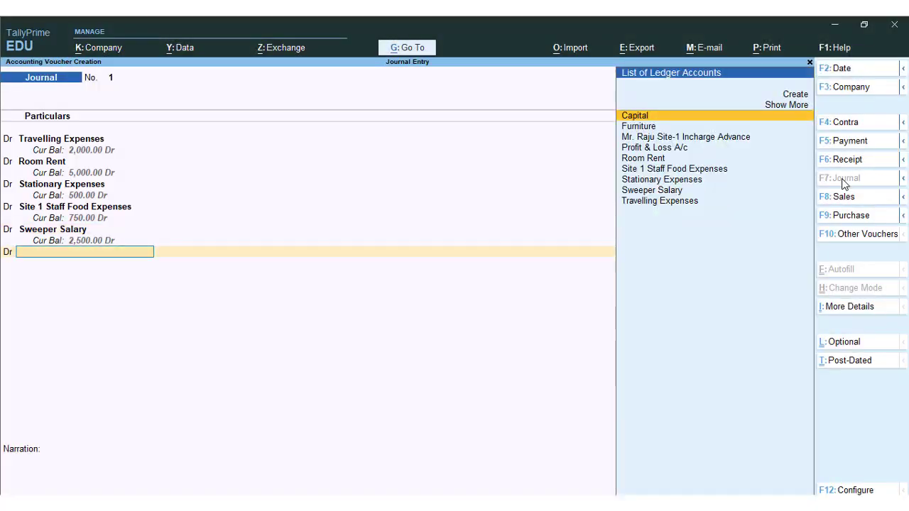
Check the sixth expense in the Word list and create a Misc. Expenses ledger under Indirect Expenses
key("alt+Tab")
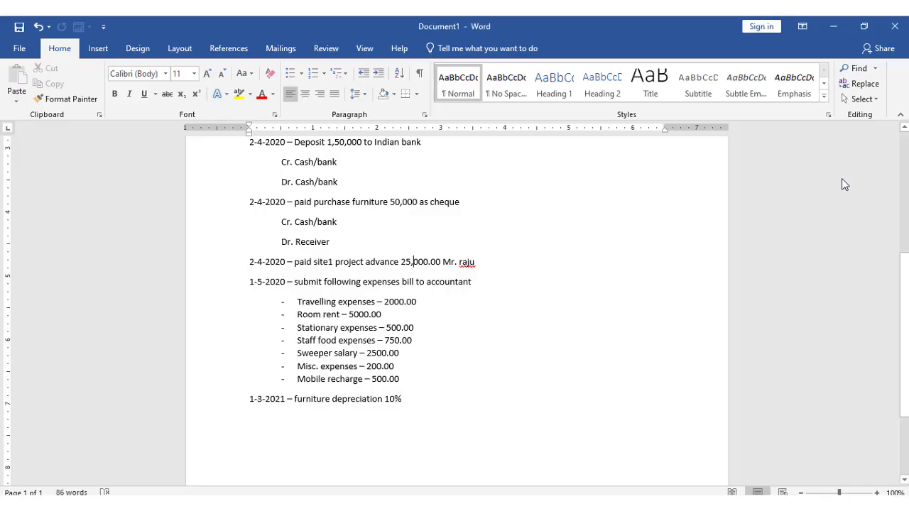
key("alt+Tab")
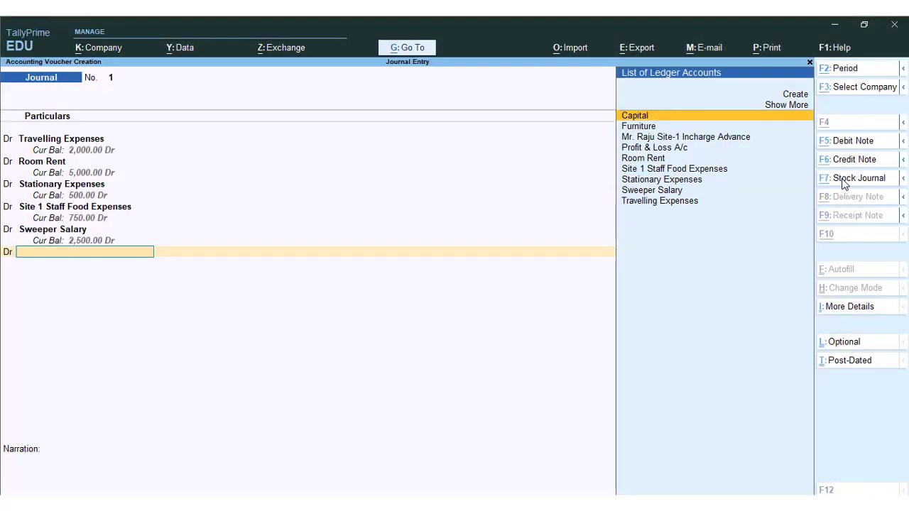
key("alt+c")
type("Mis")
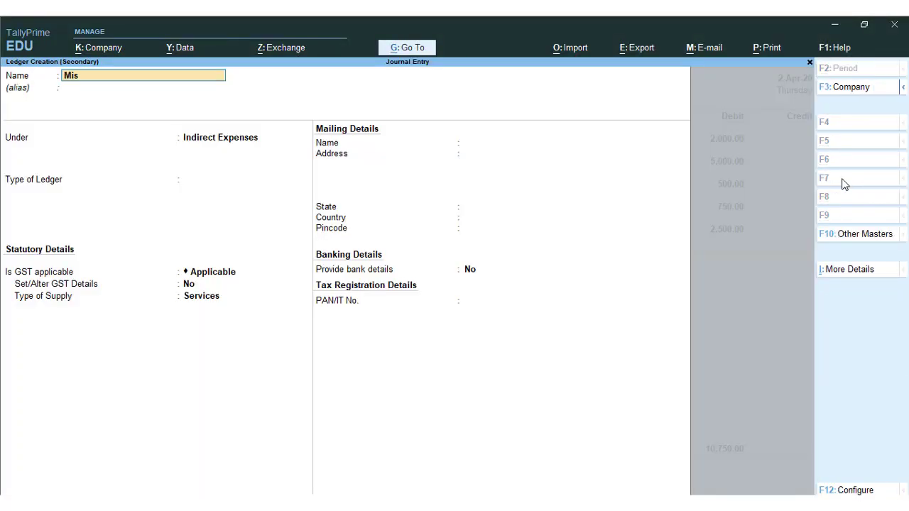
type("c. Epsneses")
key("BackSpace")
key("BackSpace")
key("BackSpace")
key("BackSpace")
key("BackSpace")
type("xpenses")
key("Return")
key("Return")
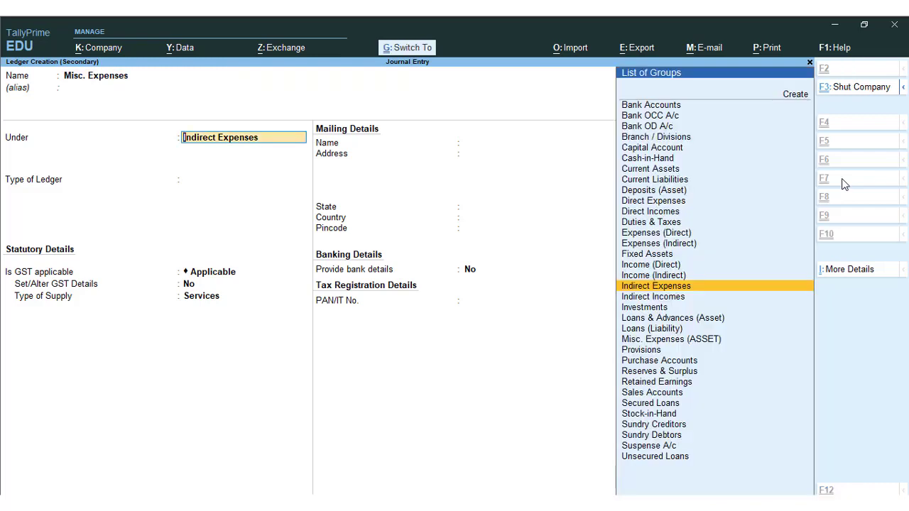
key("ctrl+a")
Debit Misc. Expenses with 200 and start another debit line
type("200")
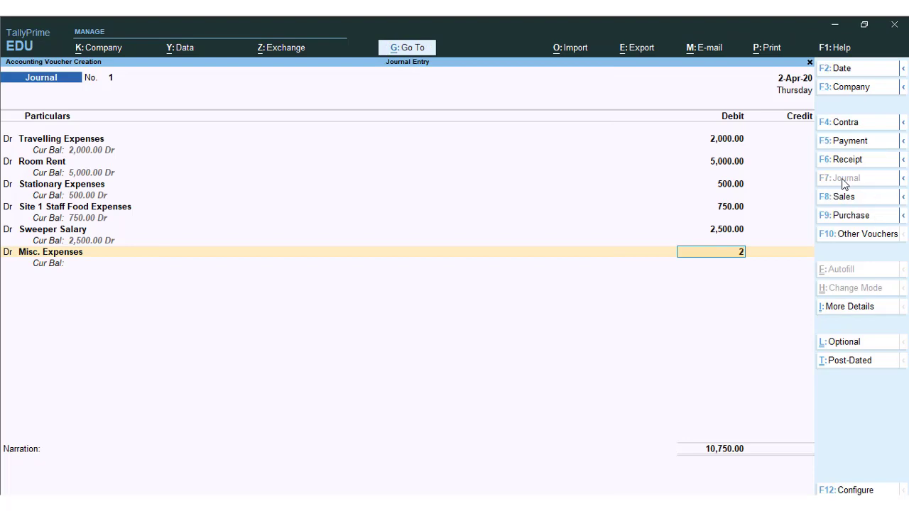
key("Return")
key("Return")
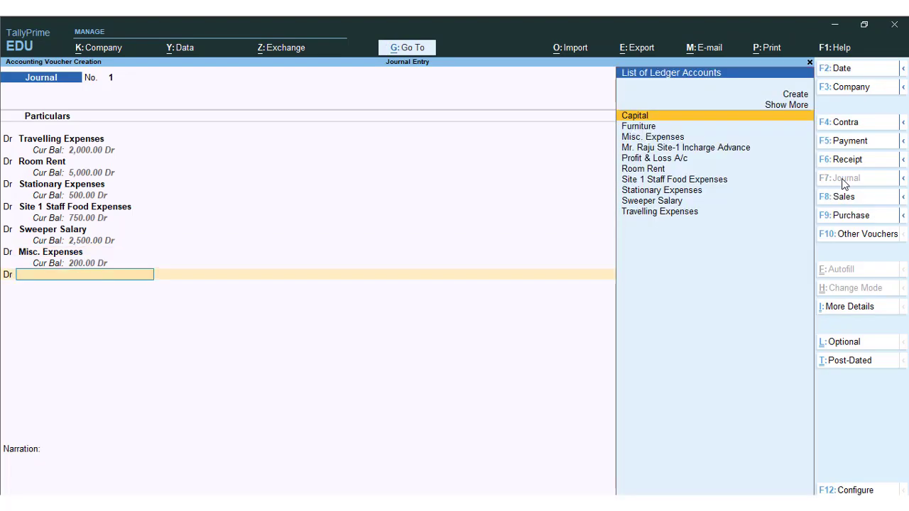
Create a Mobile Recharge ledger under Indirect Expenses for the seventh debit line, checking its name against the Word list
key("alt+c")
type("Mobile")
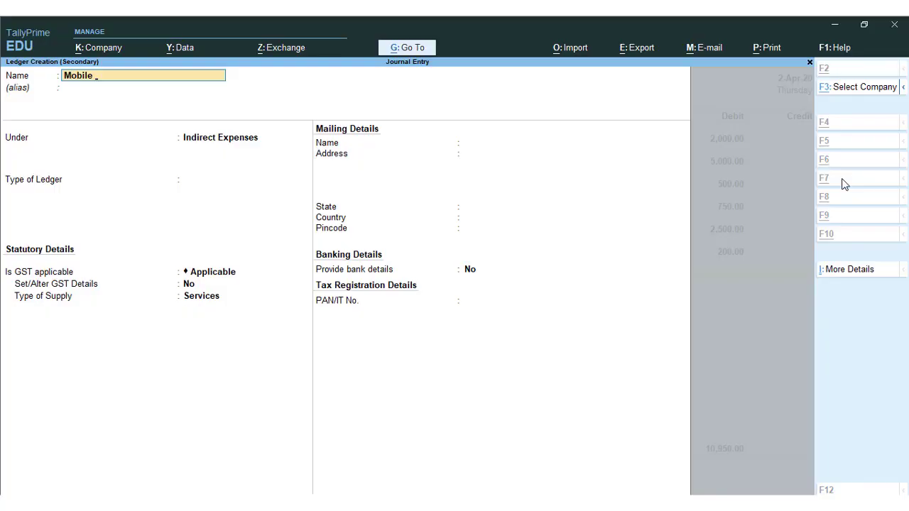
key("alt+Tab")
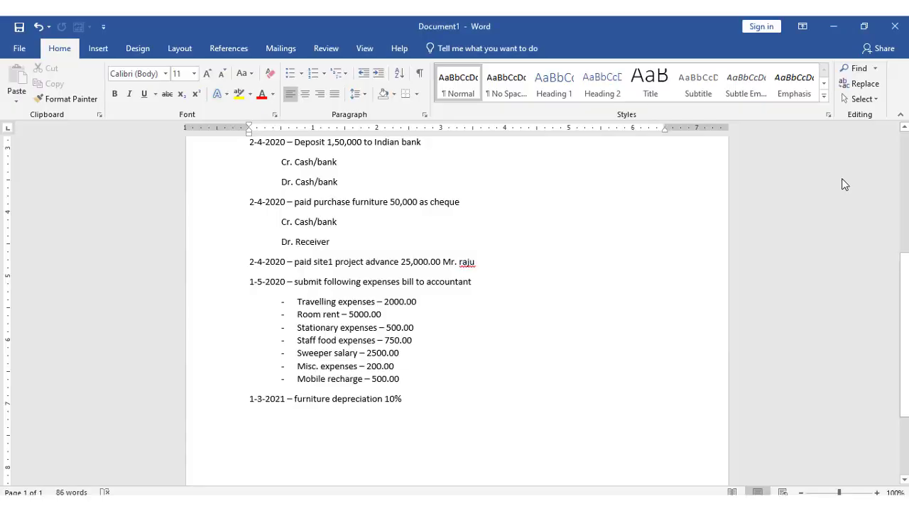
key("alt+Tab")
type("e Recharge")
key("Return")
key("Return")
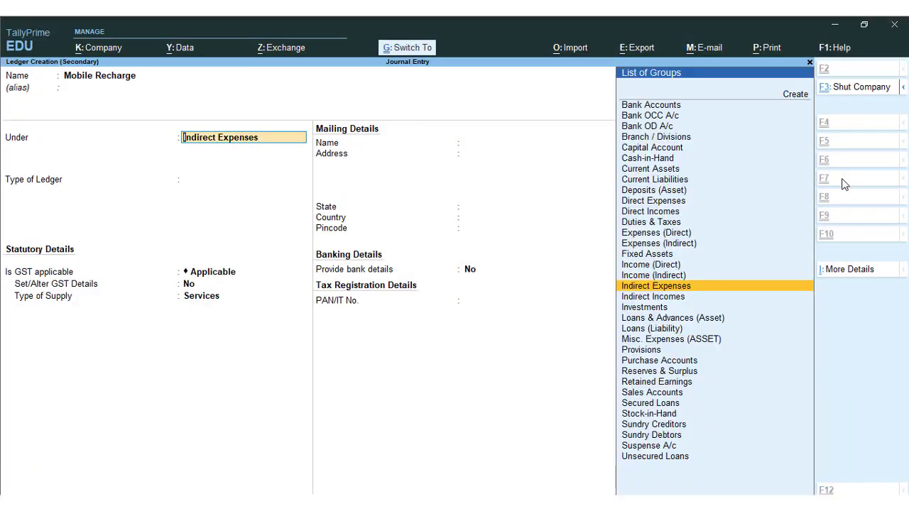
key("ctrl+a")
Check the mobile recharge amount in the Word list and debit Mobile Recharge with 500
key("alt+Tab")
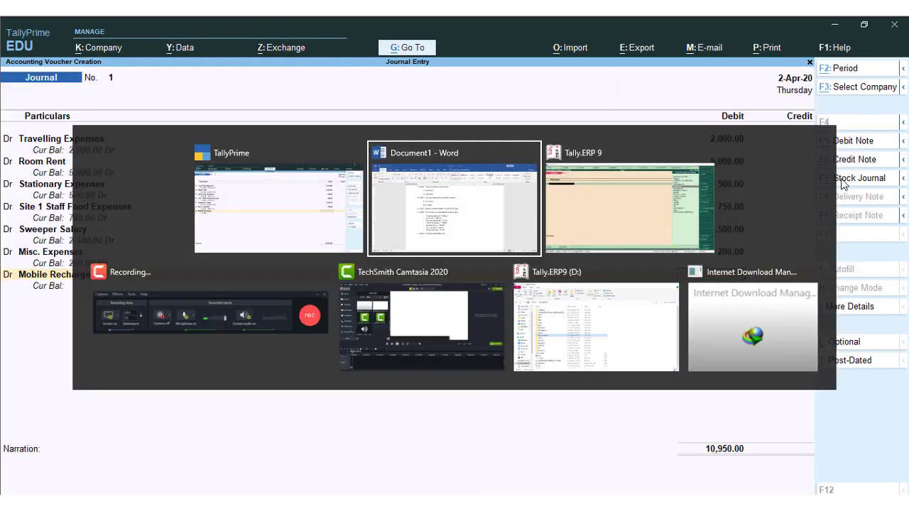
key("alt+Tab")
type("500")
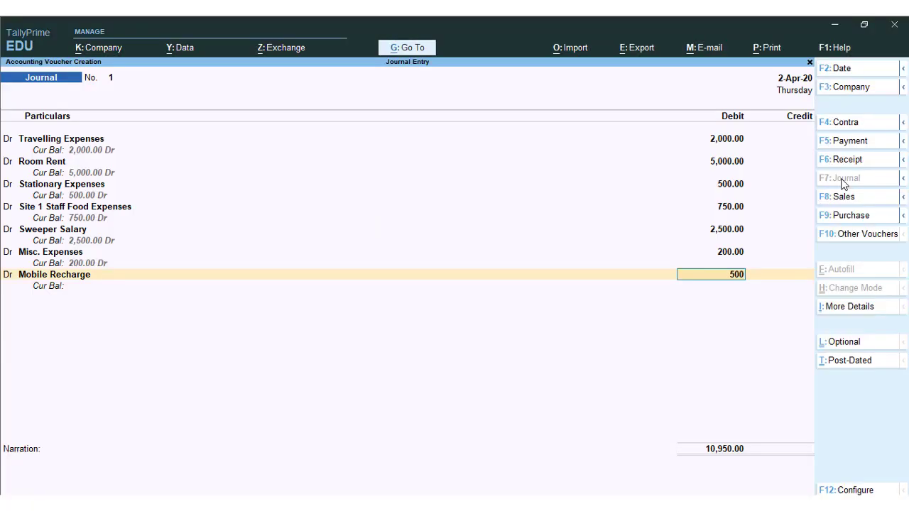
key("Return")
Add a credit line for the site-1 incharge's advance ledger with the balancing amount of 11,450
type("c")
key("Return")
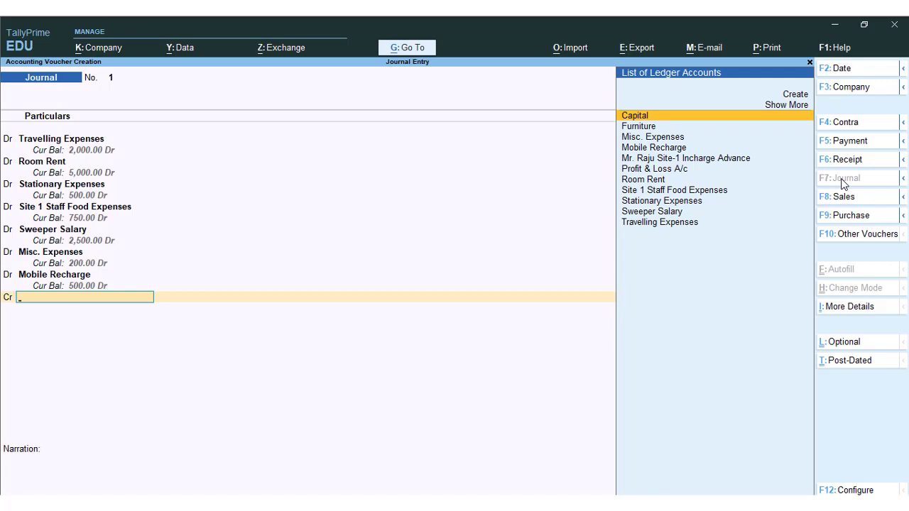
type("Ra")
key("Up")
key("Return")
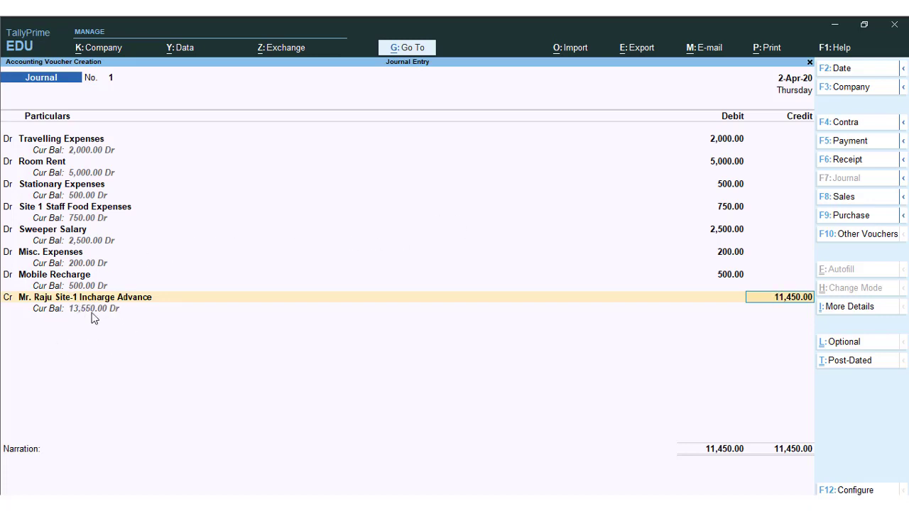
Save the site expenses journal voucher with its narration left blank
key("Return")
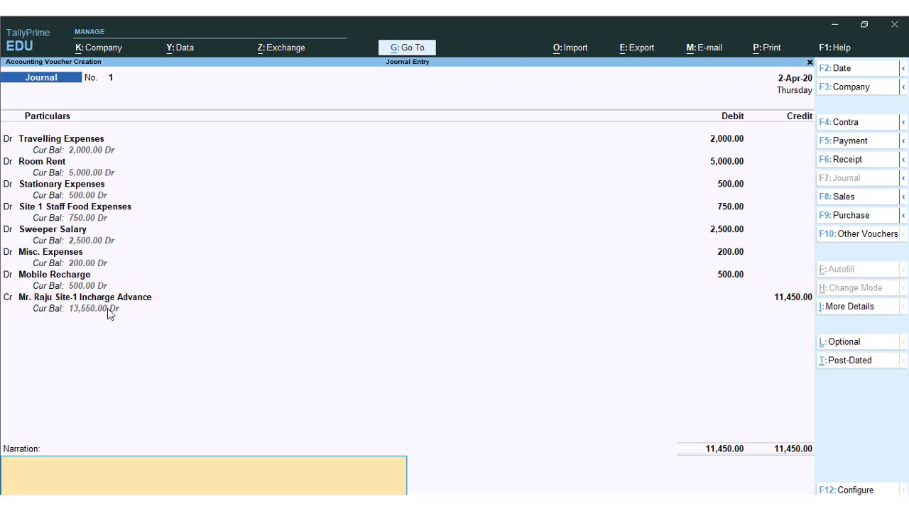
key("Return")
key("Return")
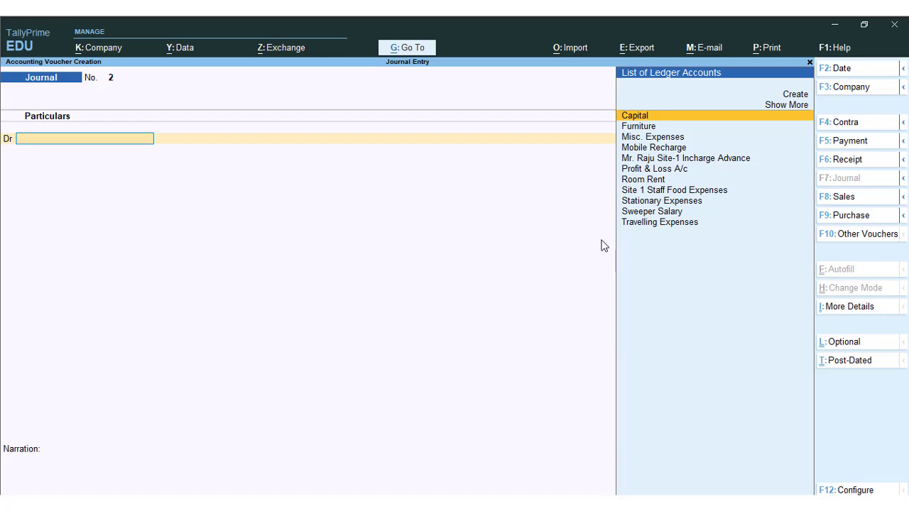
Set the new journal voucher's date to 1-3-2021
key("F2")
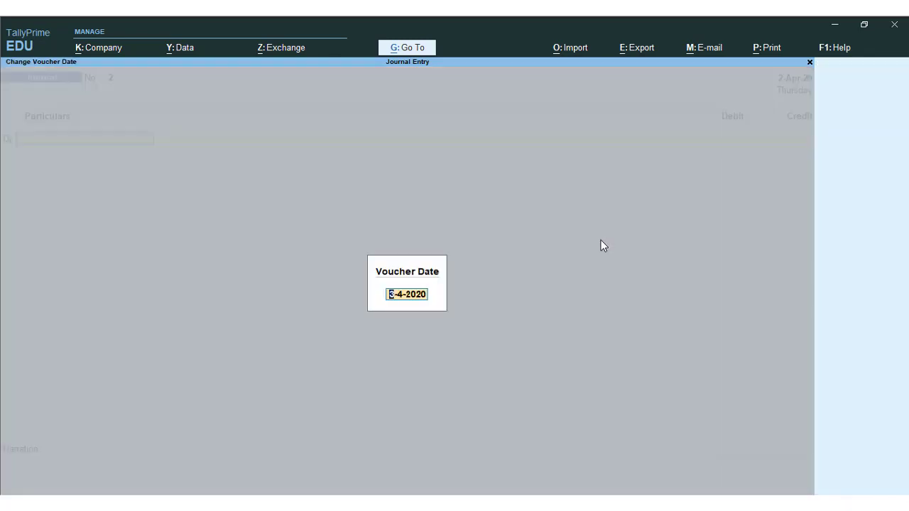
type("1-3-2021")
key("Return")
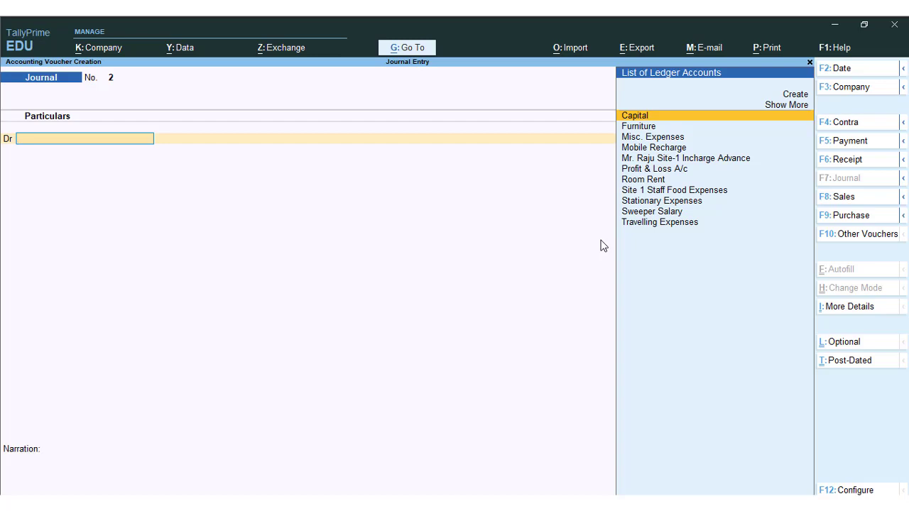
Create a Depreciation ledger under Indirect Expenses for the first debit line, keeping the default ledger details
key("alt+c")
type("Depreciatio")
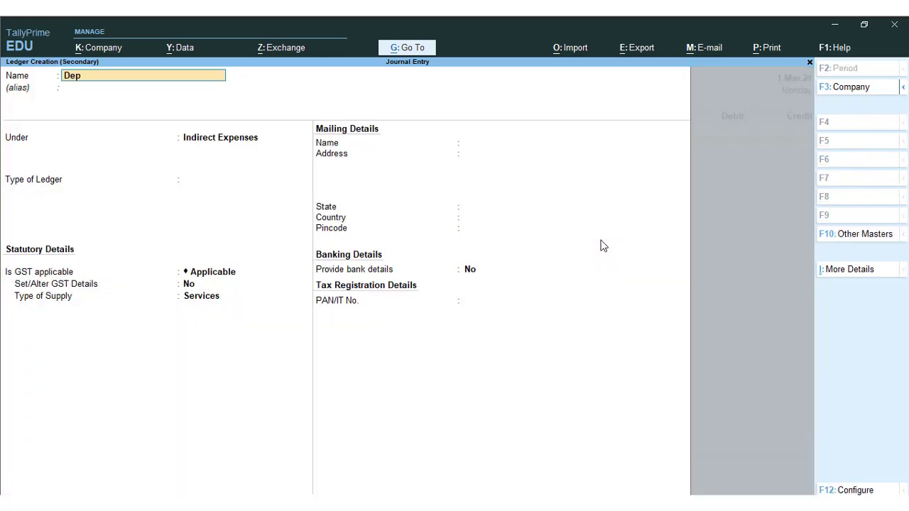
key("BackSpace")
key("BackSpace")
type("ion")
key("Return")
key("Return")
key("Return")
key("Return")
key("Return")
key("Return")
key("Return")
key("Return")
key("Return")
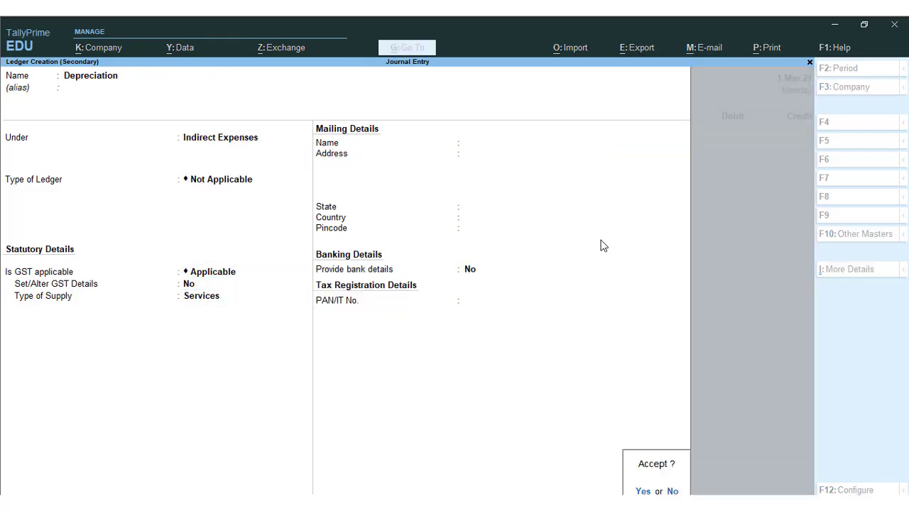
Debit Depreciation with 5000 and move on to the credit line
type("5000")
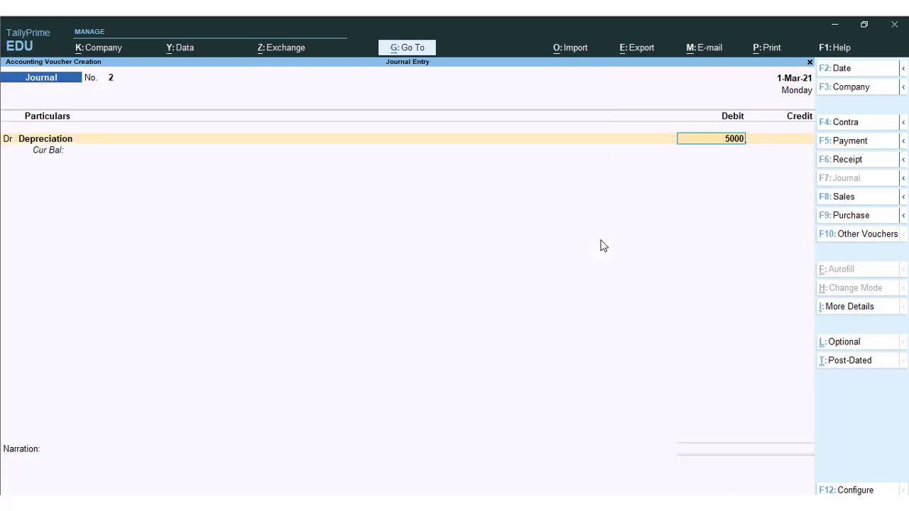
key("Return")
key("Return")
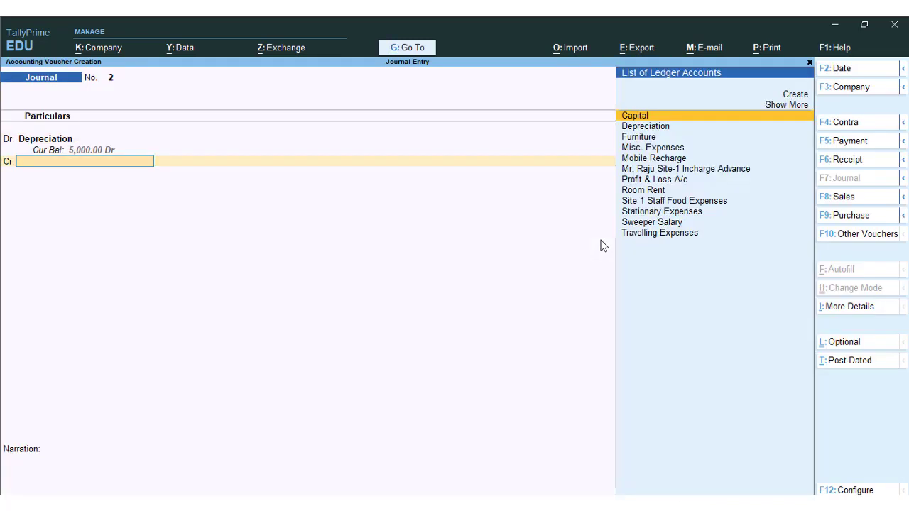
Credit Furniture with the balancing 5,000 and save the depreciation journal voucher
type("Furniture")
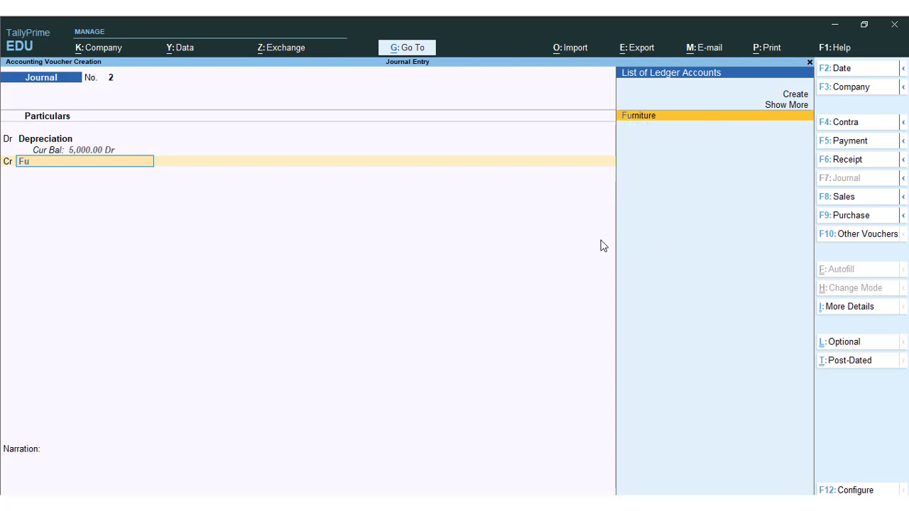
key("Return")
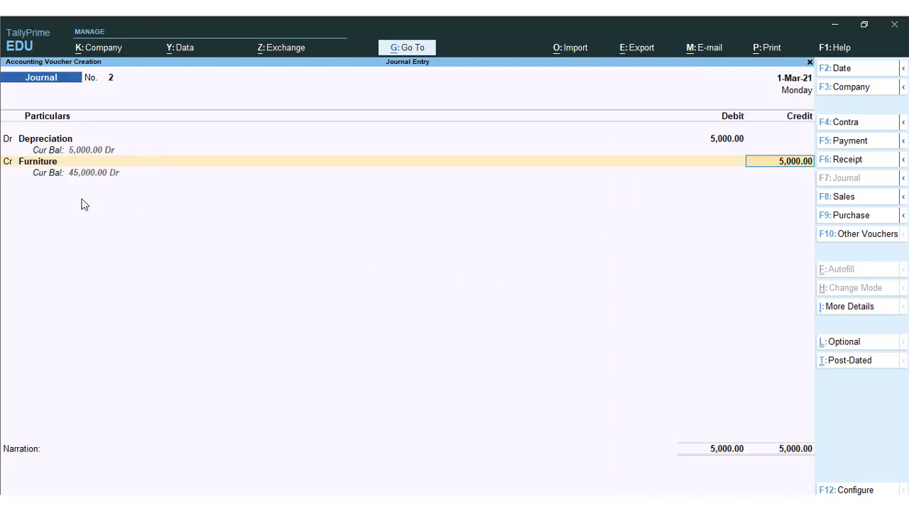
key("ctrl")
key("ctrl+a")
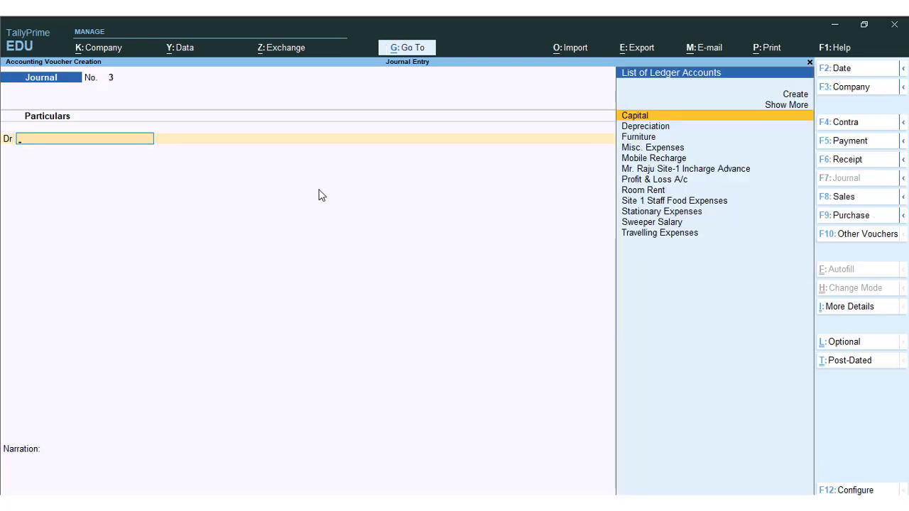